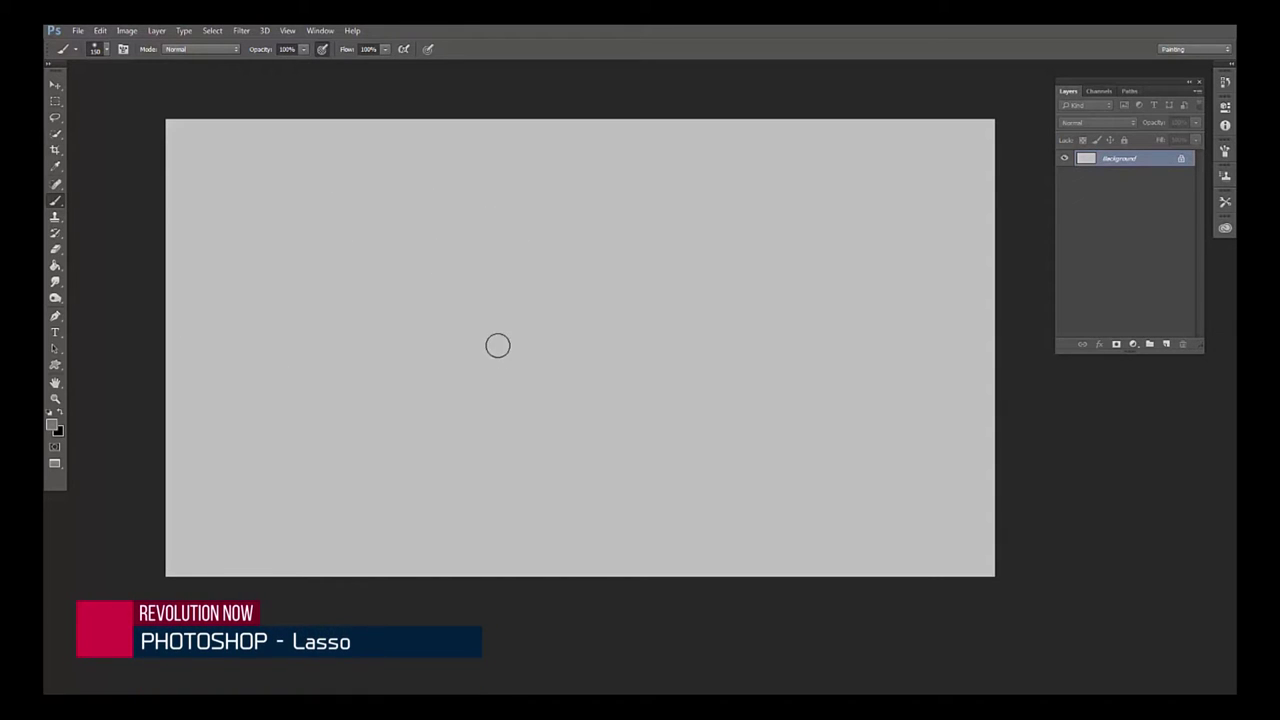
- Lasso a wavy-topped ground area across the lower canvas and add Layer 1
{"action": "key", "text": "l"}
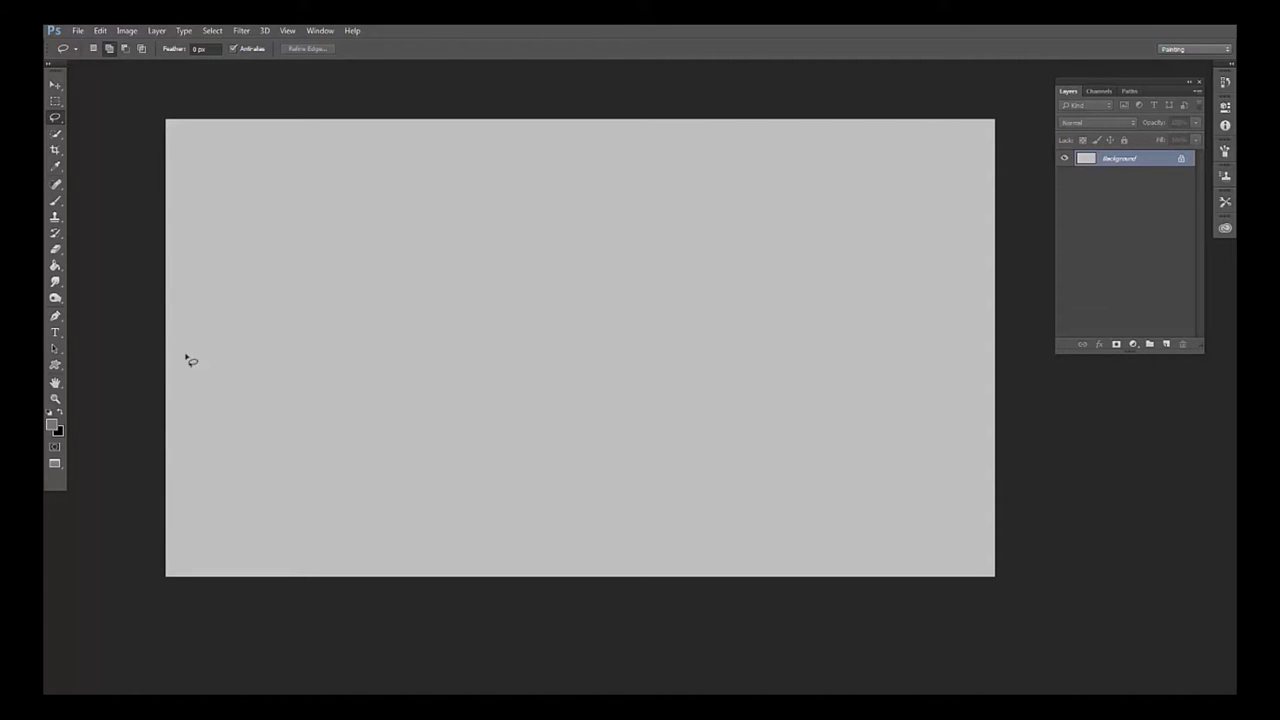
{"action": "left_click_drag", "start_coordinate": [197, 362], "coordinate": [672, 628]}
{"action": "left_click_drag", "start_coordinate": [672, 628], "coordinate": [165, 485]}
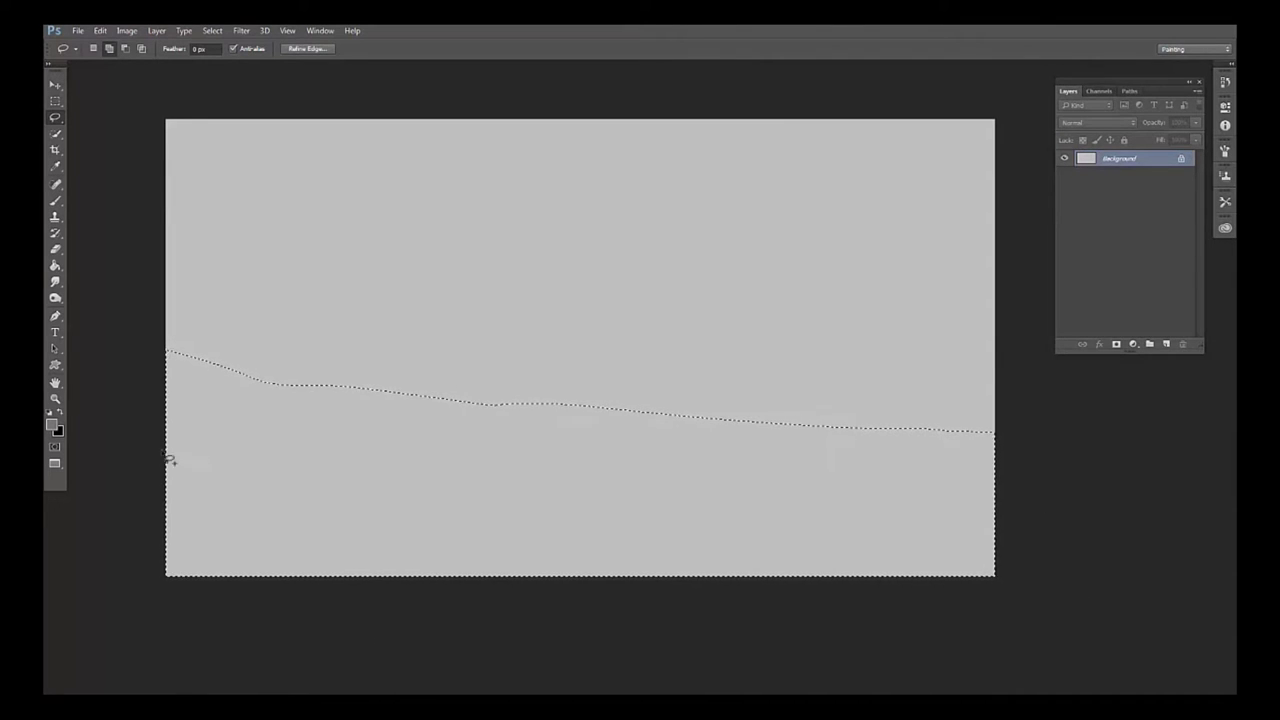
{"action": "left_click", "coordinate": [1166, 343]}
- Paint the ground selection dark grey with a large soft brush
{"action": "key", "text": "b"}
{"action": "key", "text": "bracketright"}
{"action": "key", "text": "bracketright"}
{"action": "key", "text": "bracketright"}
{"action": "key", "text": "bracketright"}
{"action": "key", "text": "bracketright"}
{"action": "key", "text": "bracketright"}
{"action": "mouse_move", "coordinate": [198, 408]}
{"action": "left_mouse_down"}
{"action": "mouse_move", "coordinate": [429, 400]}
{"action": "mouse_move", "coordinate": [229, 386]}
{"action": "mouse_move", "coordinate": [871, 414]}
{"action": "mouse_move", "coordinate": [700, 415]}
{"action": "mouse_move", "coordinate": [74, 366]}
{"action": "mouse_move", "coordinate": [443, 357]}
{"action": "mouse_move", "coordinate": [1020, 423]}
{"action": "mouse_move", "coordinate": [674, 424]}
{"action": "left_mouse_up"}
{"action": "key", "text": "bracketright"}
{"action": "key", "text": "bracketright"}
{"action": "key", "text": "bracketright"}
{"action": "key", "text": "bracketright"}
{"action": "key", "text": "bracketleft"}
{"action": "key", "text": "bracketleft"}
{"action": "key", "text": "bracketleft"}
{"action": "mouse_move", "coordinate": [523, 586]}
{"action": "left_mouse_down"}
{"action": "mouse_move", "coordinate": [1100, 514]}
{"action": "mouse_move", "coordinate": [628, 508]}
{"action": "left_mouse_up"}
- Lighten the ground near the horizon with the light sky grey, then deselect
{"action": "left_click", "coordinate": [294, 306], "text": "alt"}
{"action": "key", "text": "bracketleft"}
{"action": "mouse_move", "coordinate": [306, 314]}
{"action": "left_mouse_down"}
{"action": "mouse_move", "coordinate": [1057, 371]}
{"action": "mouse_move", "coordinate": [114, 271]}
{"action": "mouse_move", "coordinate": [806, 365]}
{"action": "left_mouse_up"}
{"action": "key", "text": "ctrl+d"}
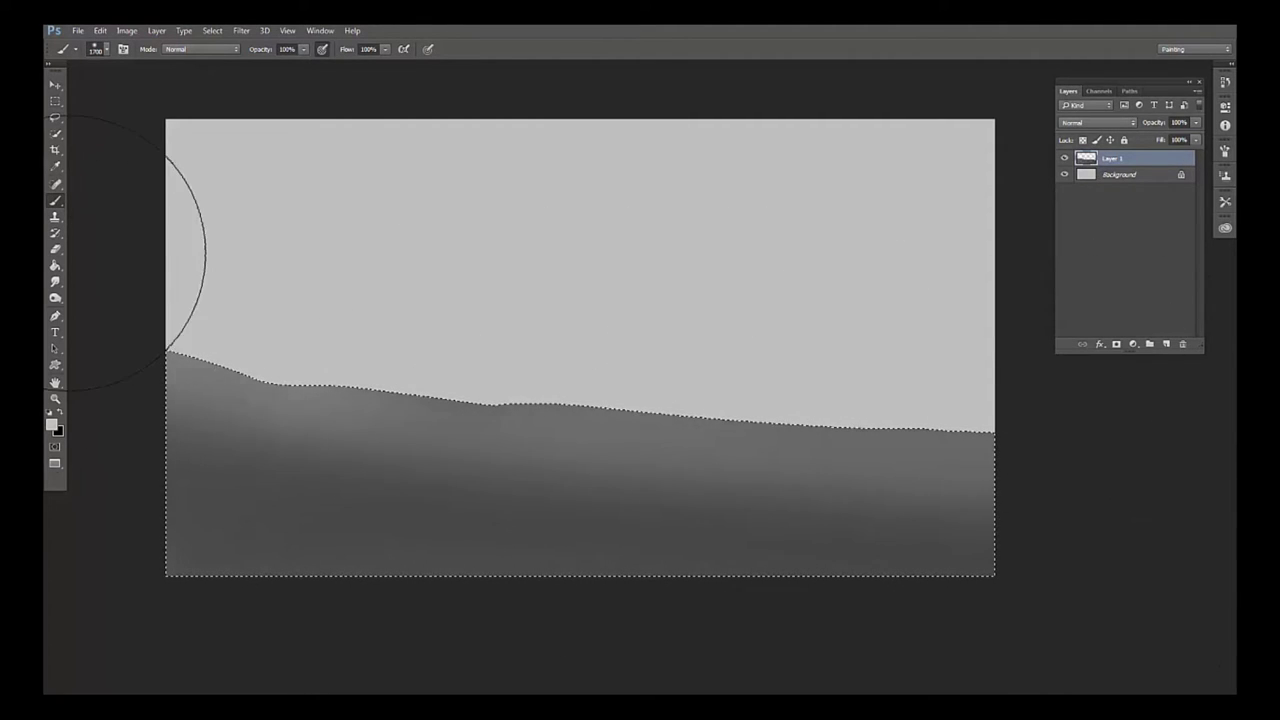
{"action": "key", "text": "bracketleft"}
{"action": "key", "text": "bracketleft"}
{"action": "key", "text": "bracketleft"}
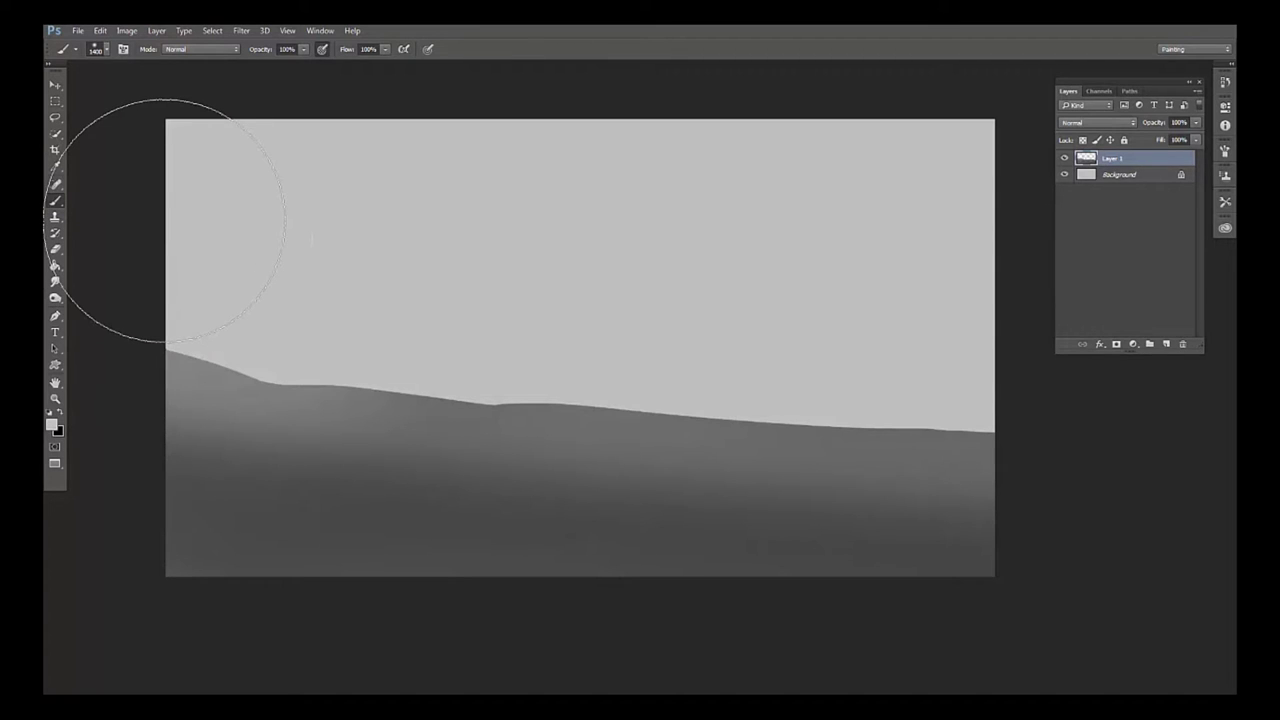
{"action": "key", "text": "ctrl+minus"}
{"action": "key", "text": "ctrl+minus"}
{"action": "key", "text": "ctrl+plus"}
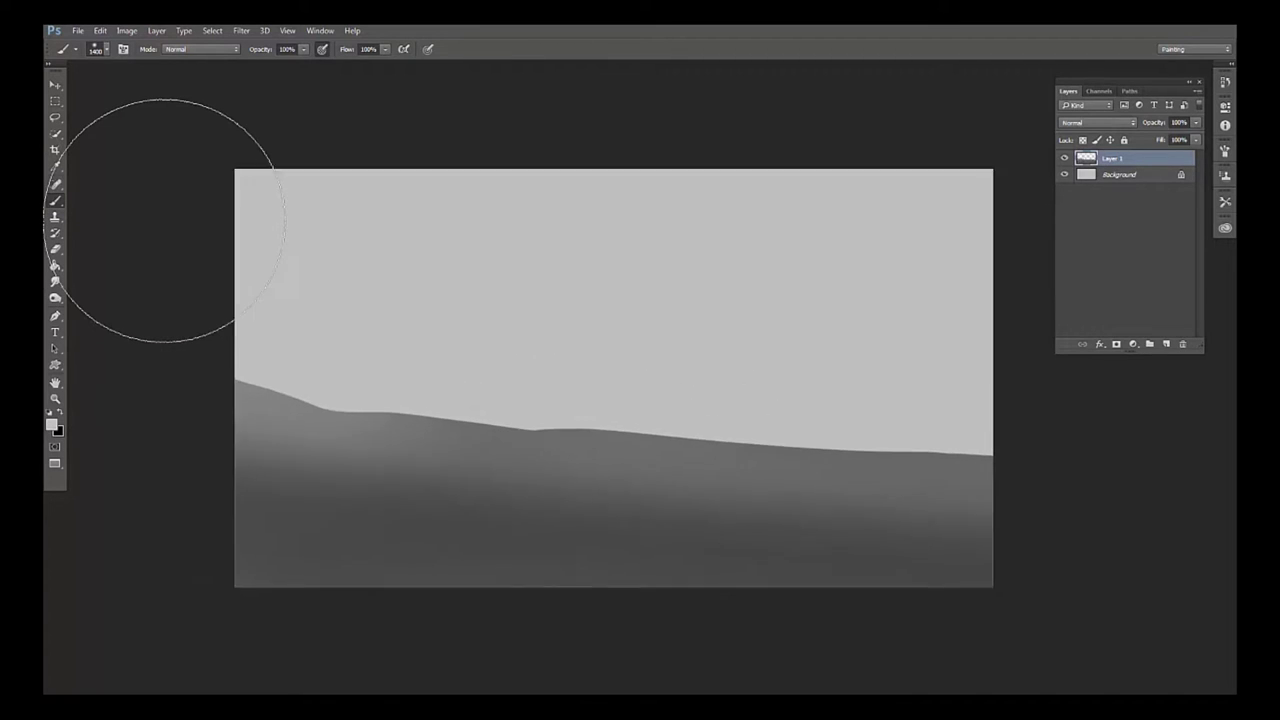
- Add an empty Layer 2 above the ground for the castle
{"action": "left_click", "coordinate": [1167, 344]}
{"action": "key", "text": "bracketleft"}
{"action": "key", "text": "bracketleft"}
{"action": "key", "text": "bracketleft"}
{"action": "key", "text": "bracketleft"}
{"action": "key", "text": "bracketleft"}
{"action": "key", "text": "bracketleft"}
{"action": "key", "text": "l"}
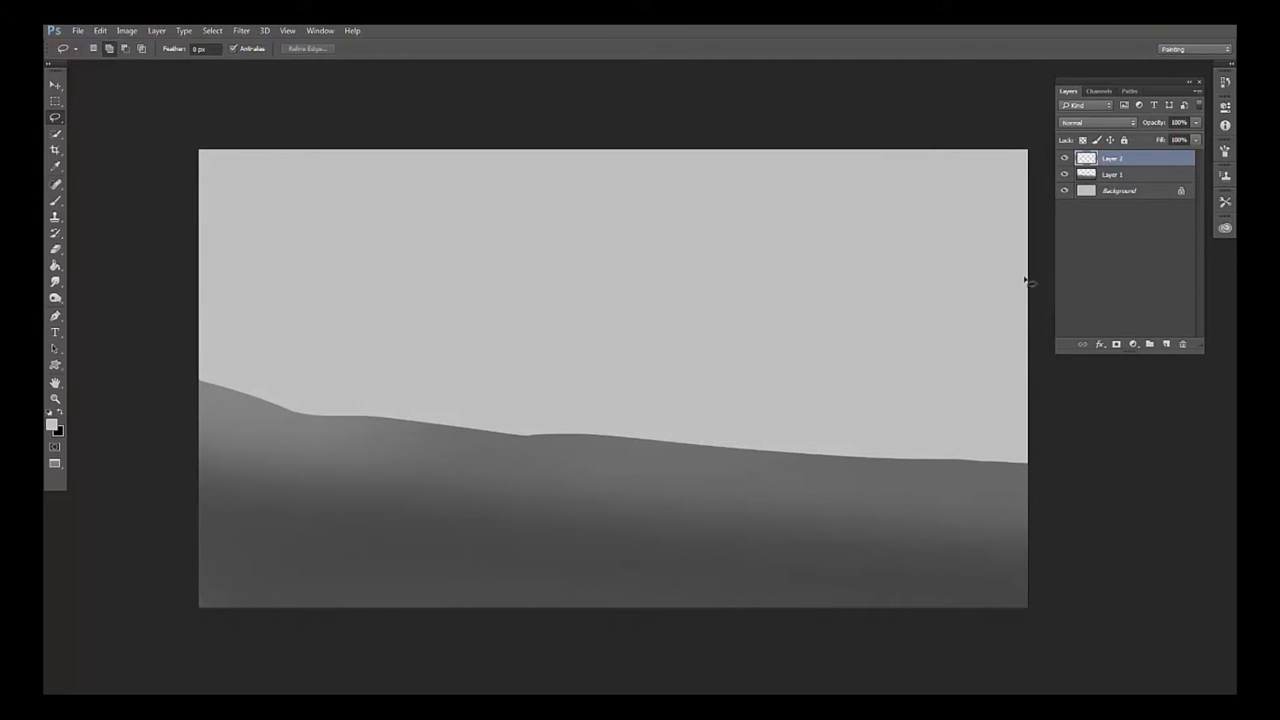
- Lasso a stepped cliff above the right-hand hill, extending left along the hill edge
{"action": "left_click_drag", "start_coordinate": [860, 328], "coordinate": [505, 412]}
{"action": "left_click_drag", "start_coordinate": [737, 460], "coordinate": [1071, 400]}
{"action": "left_click_drag", "start_coordinate": [935, 312], "coordinate": [586, 300]}
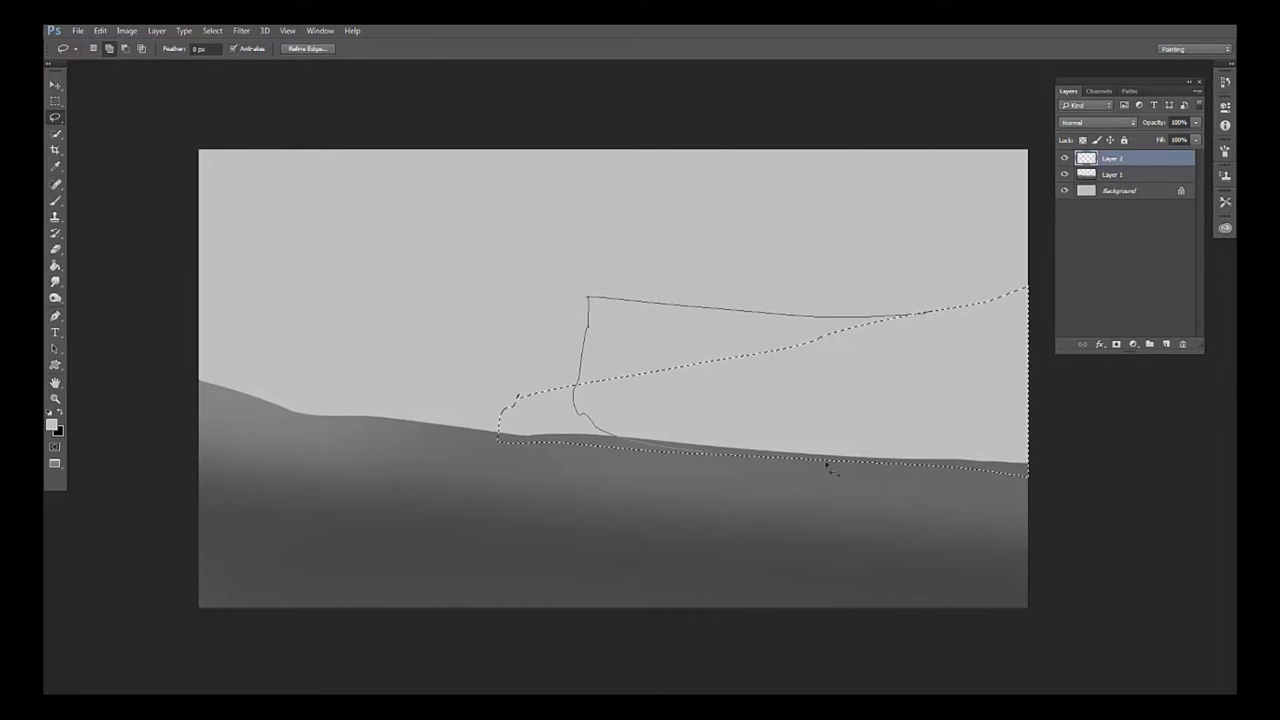
{"action": "left_click_drag", "start_coordinate": [960, 449], "coordinate": [966, 455]}
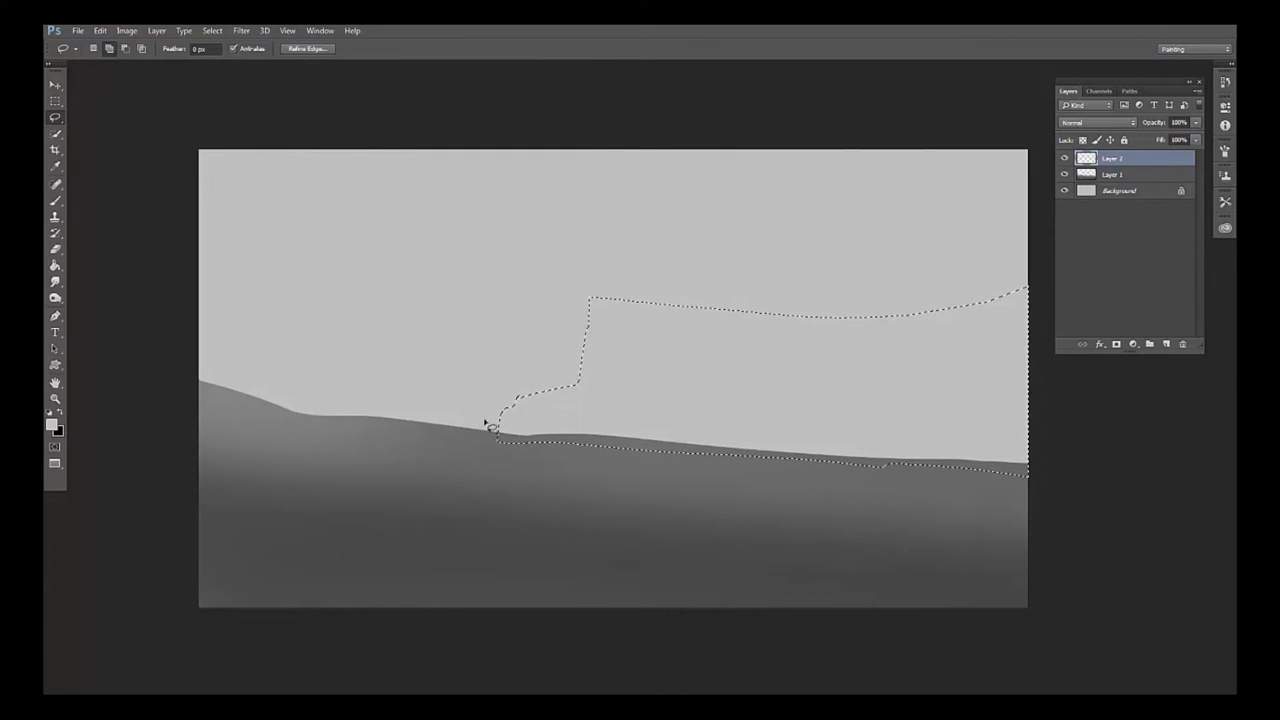
{"action": "left_click_drag", "start_coordinate": [493, 415], "coordinate": [543, 449]}
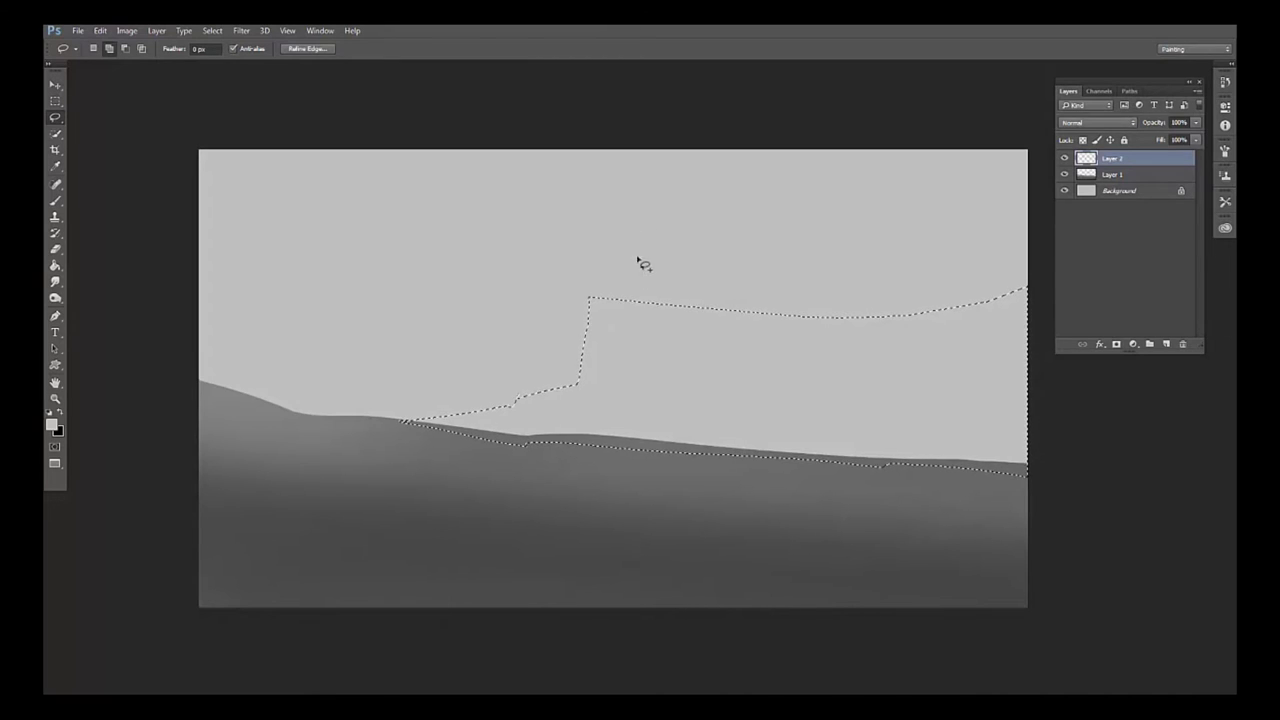
- Add the tall castle tower, notch and right-side turrets to the selection, then hide its edges
{"action": "left_click_drag", "start_coordinate": [587, 300], "coordinate": [586, 257]}
{"action": "left_click_drag", "start_coordinate": [601, 301], "coordinate": [641, 290]}
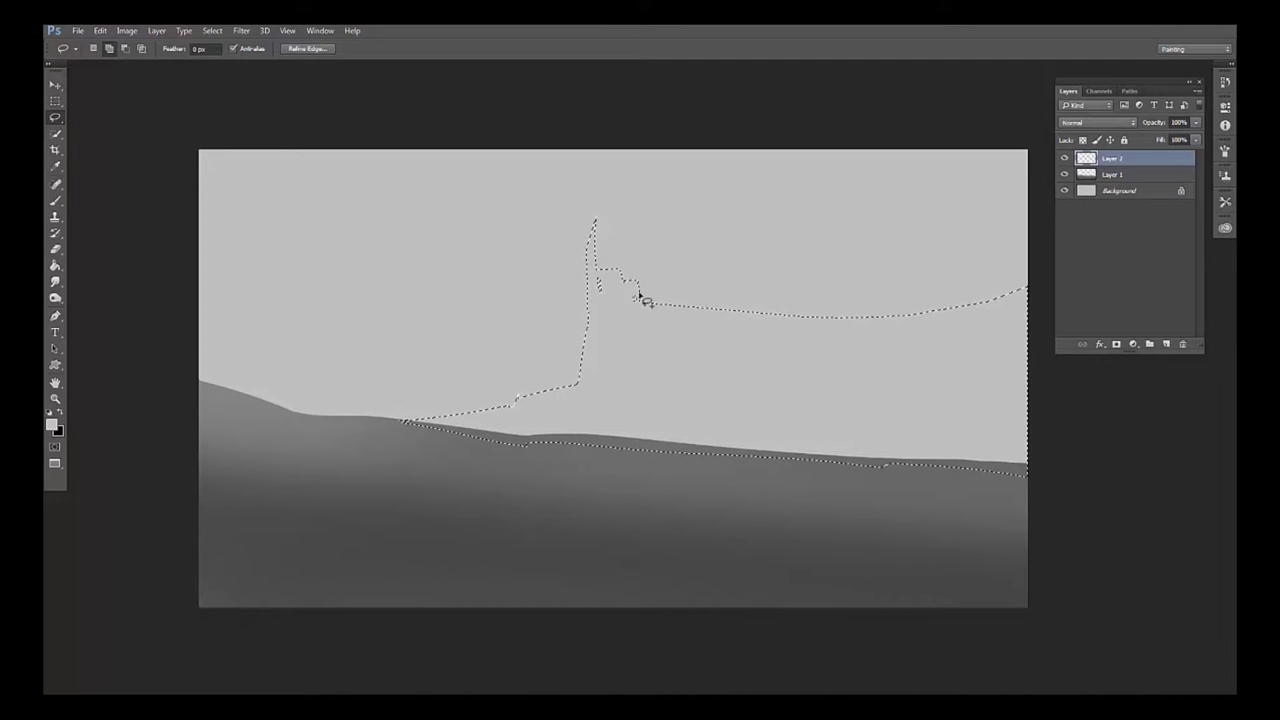
{"action": "left_click_drag", "start_coordinate": [617, 283], "coordinate": [628, 283]}
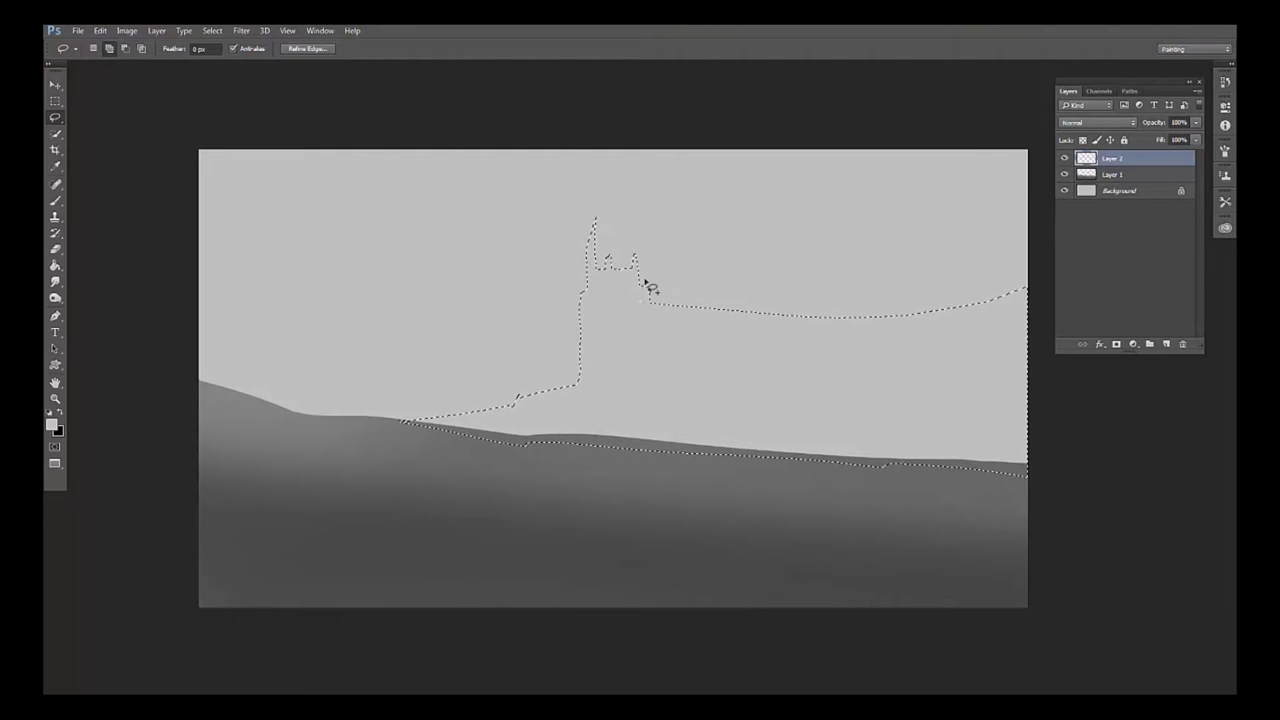
{"action": "left_click_drag", "start_coordinate": [651, 298], "coordinate": [659, 311]}
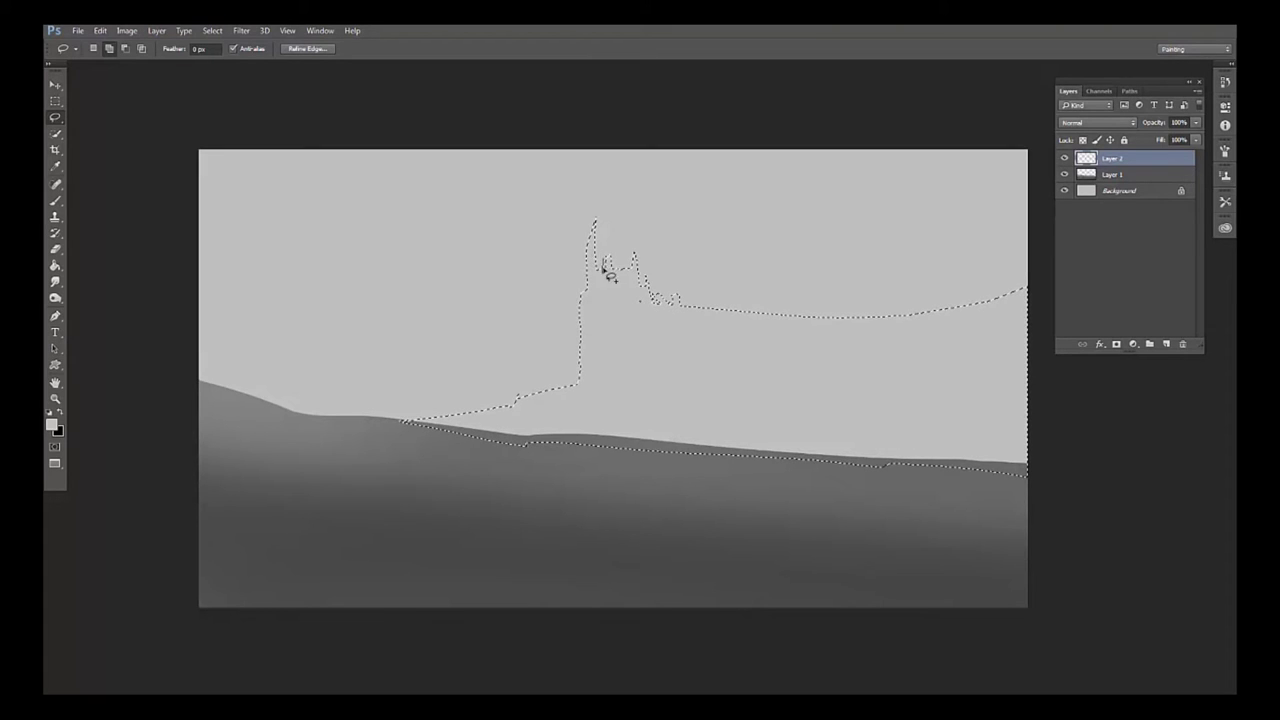
{"action": "left_click_drag", "start_coordinate": [672, 318], "coordinate": [687, 311]}
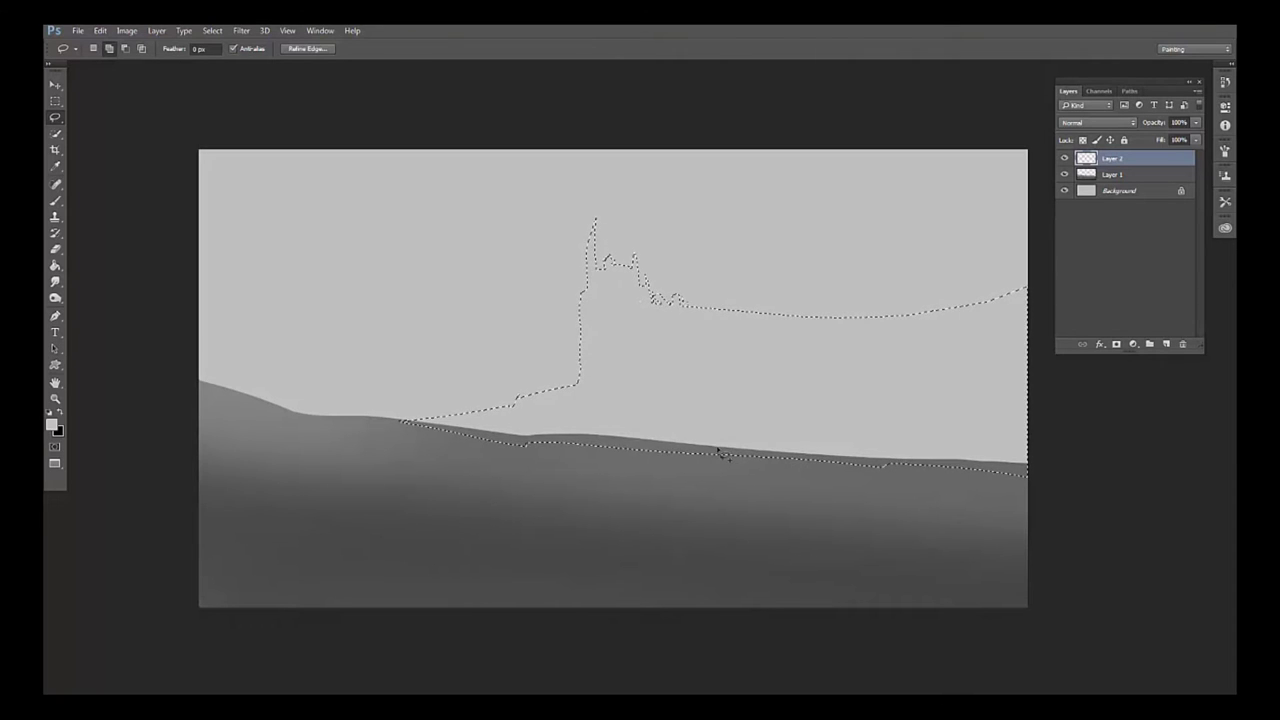
{"action": "key", "text": "ctrl+d"}
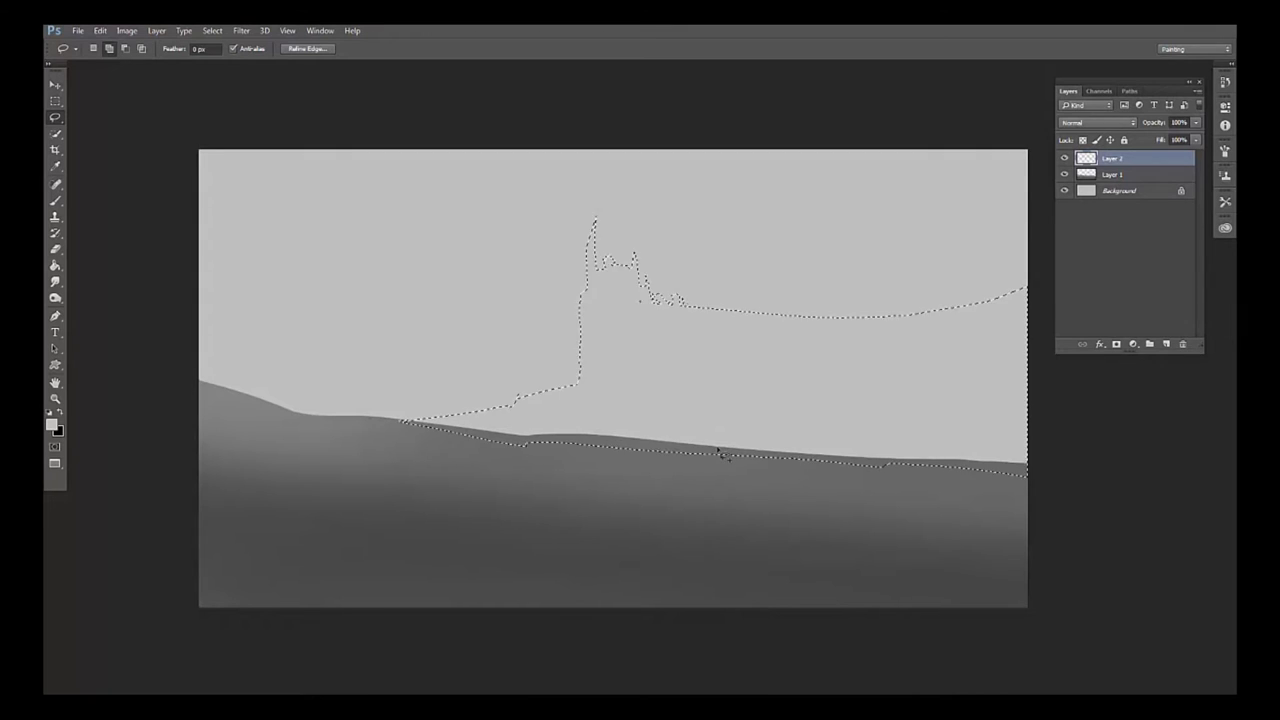
{"action": "key", "text": "b"}
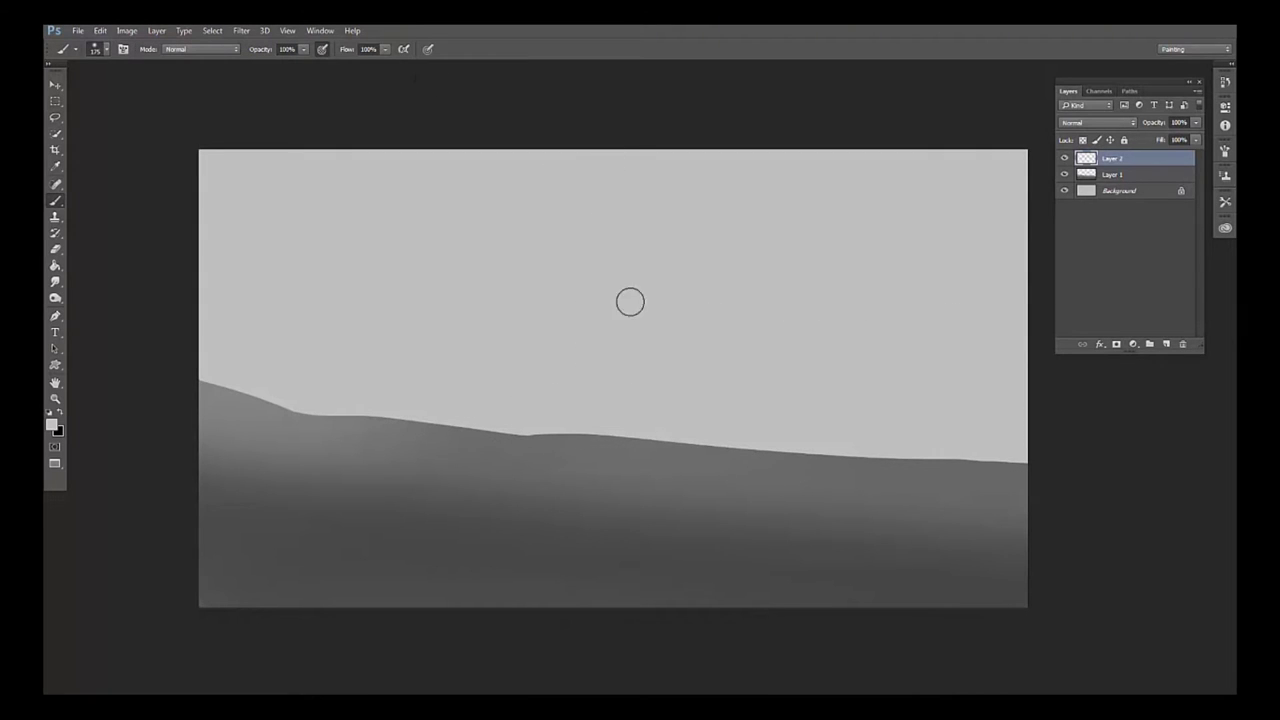
{"action": "key", "text": "bracketright"}
{"action": "key", "text": "bracketright"}
{"action": "key", "text": "bracketright"}
- Paint the castle, the slope below it and the cliff to its right mid-grey
{"action": "left_click", "coordinate": [654, 265]}
{"action": "key", "text": "bracketright"}
{"action": "key", "text": "bracketright"}
{"action": "mouse_move", "coordinate": [726, 289]}
{"action": "left_mouse_down"}
{"action": "mouse_move", "coordinate": [663, 286]}
{"action": "mouse_move", "coordinate": [758, 285]}
{"action": "left_mouse_up"}
{"action": "left_click_drag", "start_coordinate": [531, 331], "coordinate": [454, 366]}
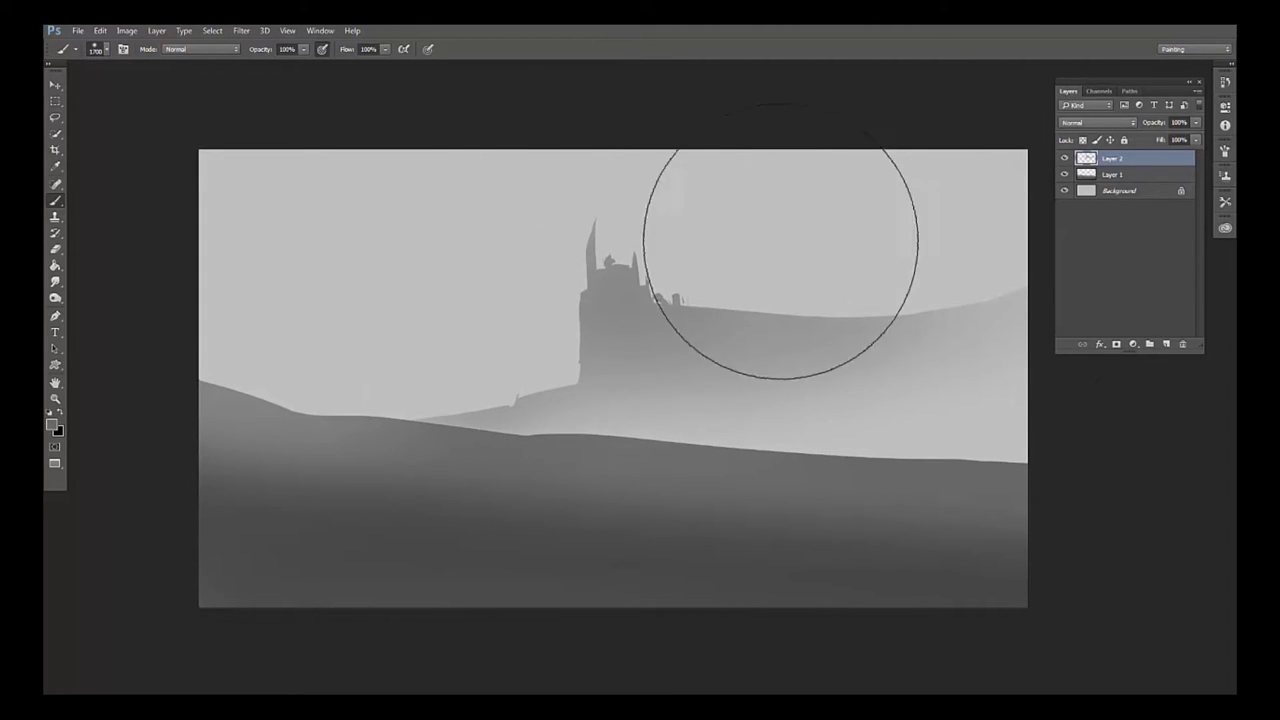
{"action": "key", "text": "bracketleft"}
{"action": "left_click_drag", "start_coordinate": [891, 340], "coordinate": [703, 329]}
{"action": "key", "text": "bracketleft"}
{"action": "key", "text": "bracketleft"}
{"action": "key", "text": "bracketleft"}
- Check the castle in a flipped, zoomed-out view and toggle Layer 2's visibility to compare
{"action": "key", "text": "h"}
{"action": "key", "text": "ctrl+minus"}
{"action": "key", "text": "ctrl+minus"}
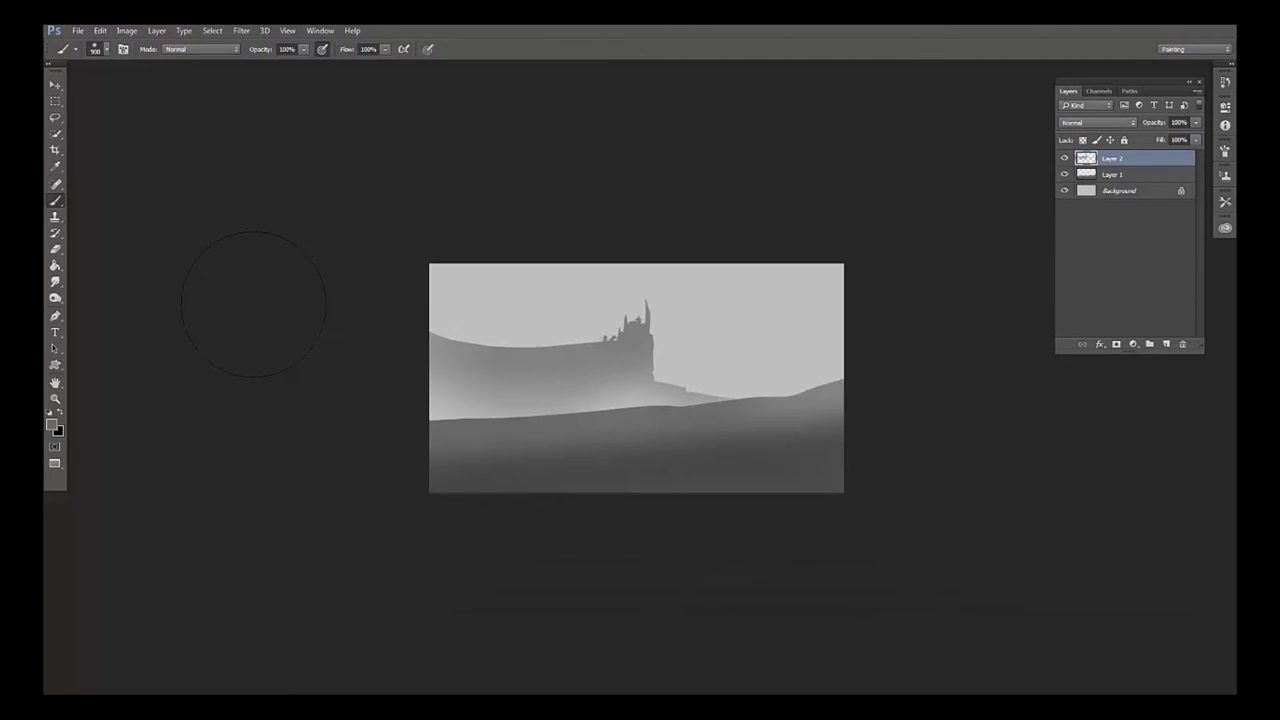
{"action": "key", "text": "h"}
{"action": "key", "text": "ctrl+plus"}
{"action": "key", "text": "ctrl+plus"}
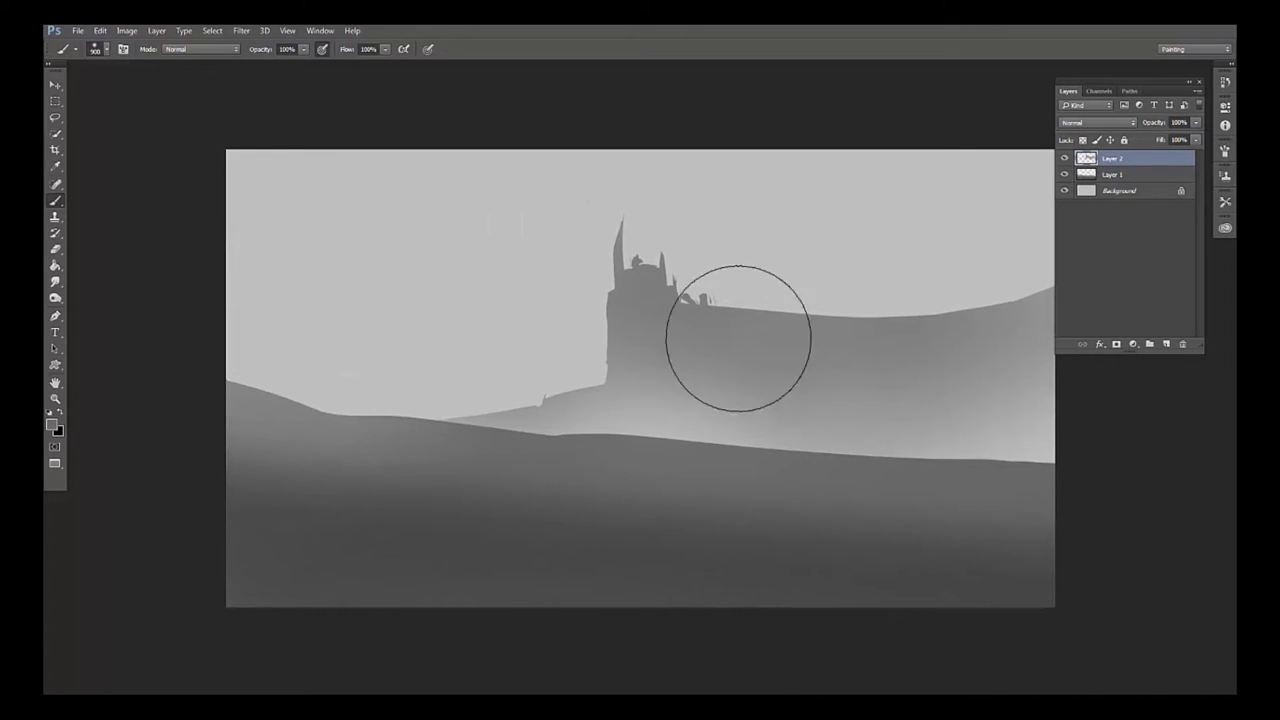
{"action": "key", "text": "bracketleft"}
{"action": "key", "text": "bracketleft"}
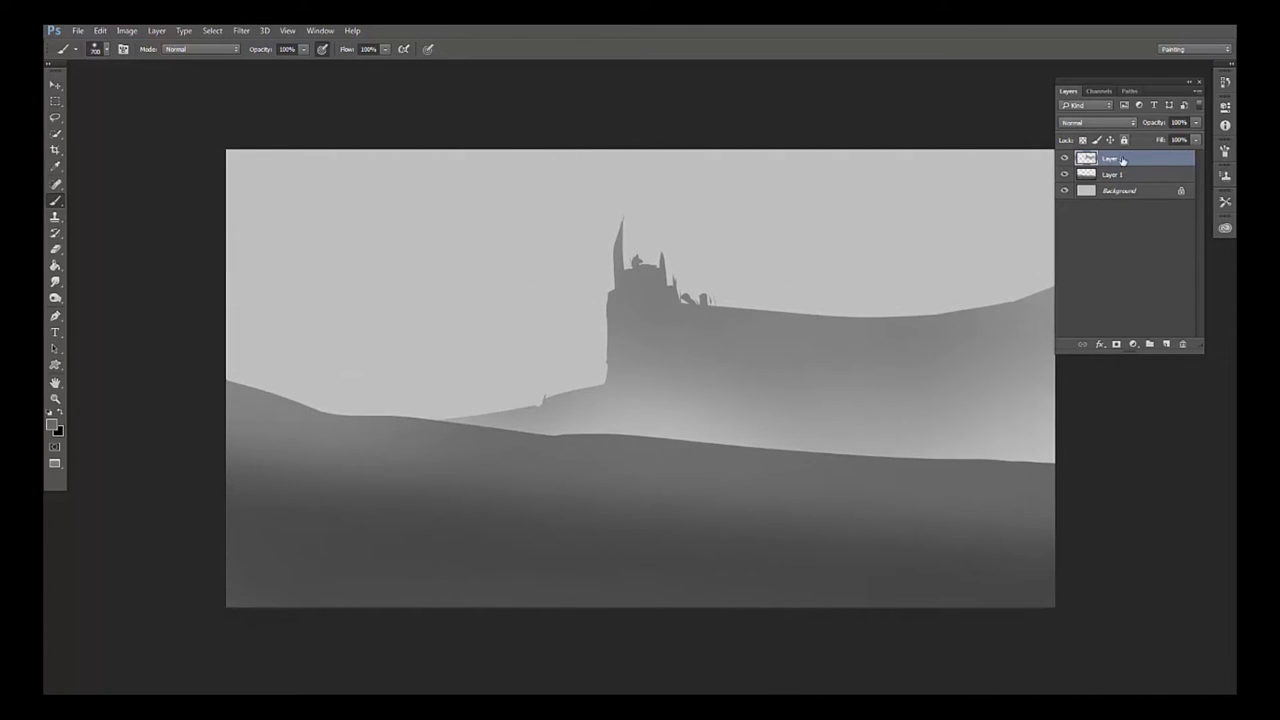
{"action": "key", "text": "bracketright"}
{"action": "key", "text": "bracketright"}
{"action": "key", "text": "bracketright"}
{"action": "key", "text": "bracketright"}
{"action": "key", "text": "bracketright"}
{"action": "key", "text": "bracketright"}
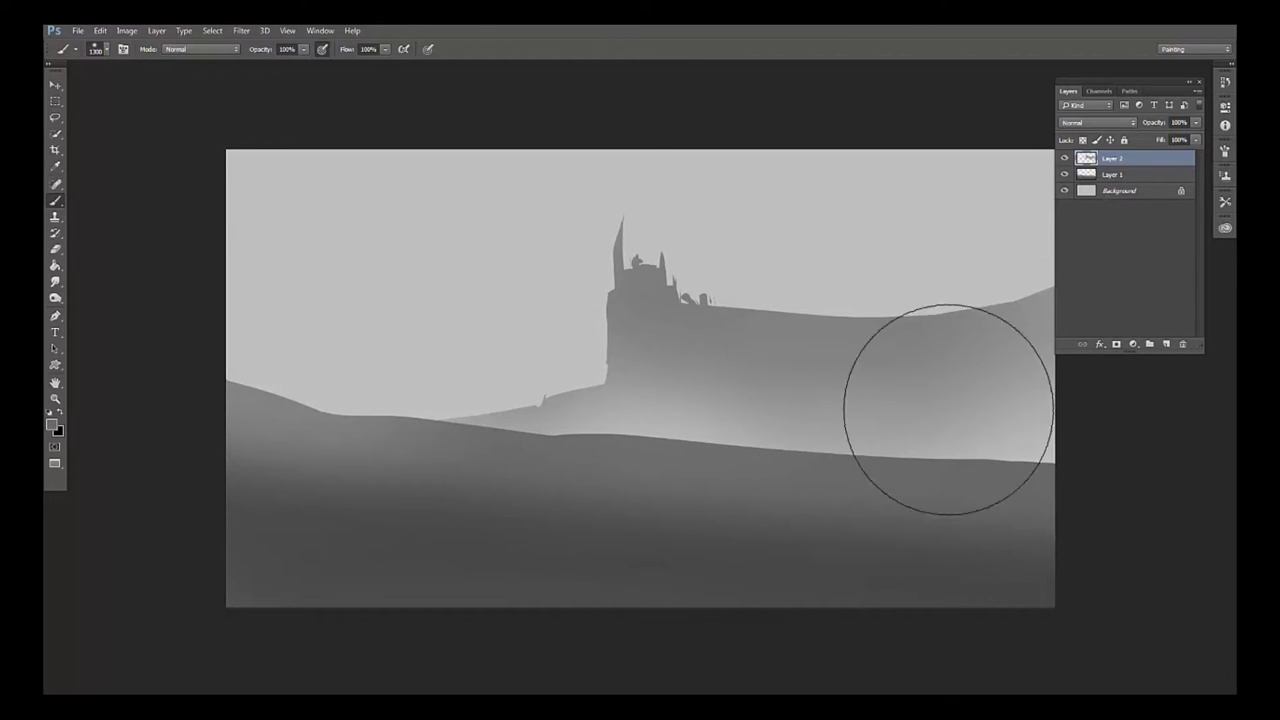
{"action": "key", "text": "bracketleft"}
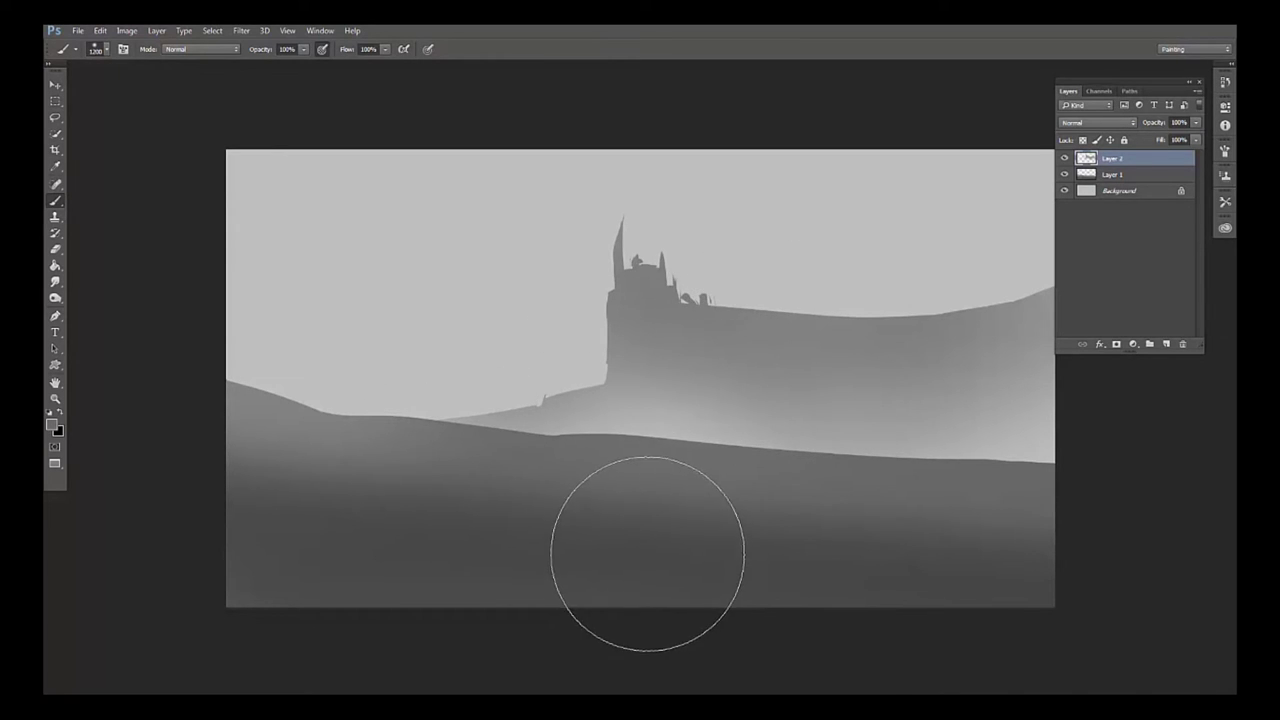
{"action": "double_click", "coordinate": [1064, 158]}
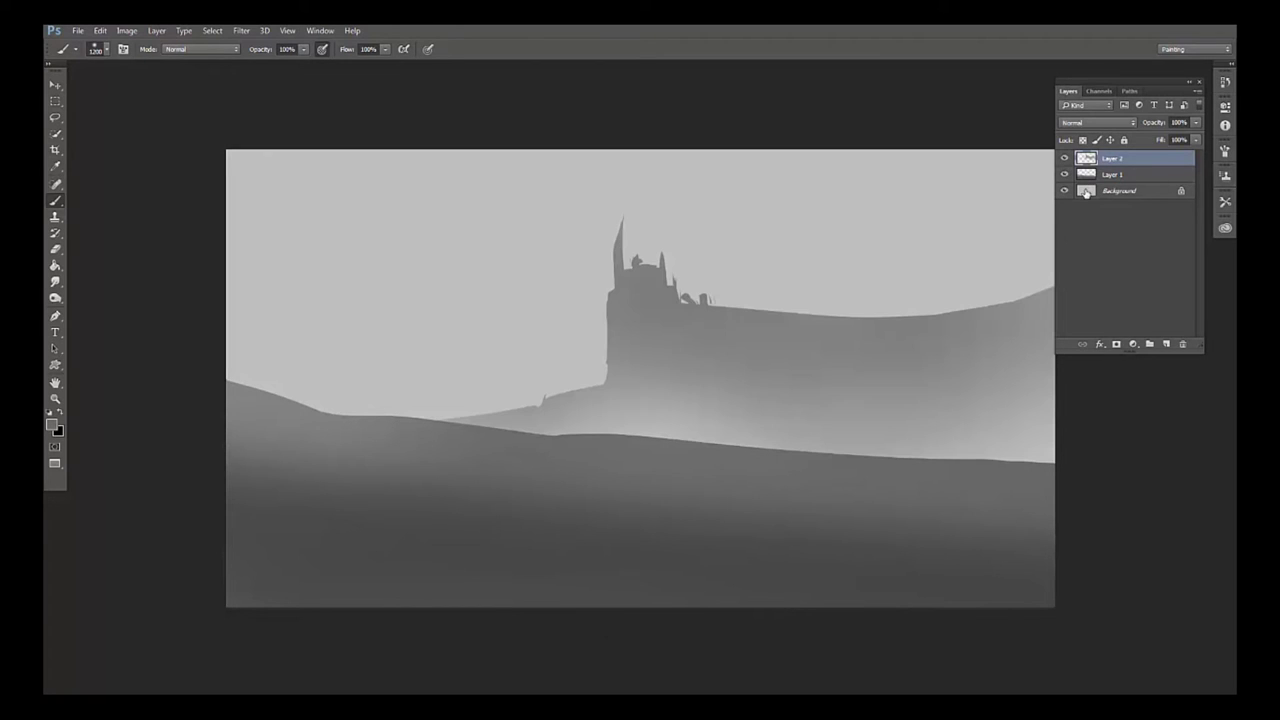
- Add Layer 3 beneath the castle layer and lasso a patch of the left hillside
{"action": "left_click", "coordinate": [1167, 345], "text": "ctrl"}
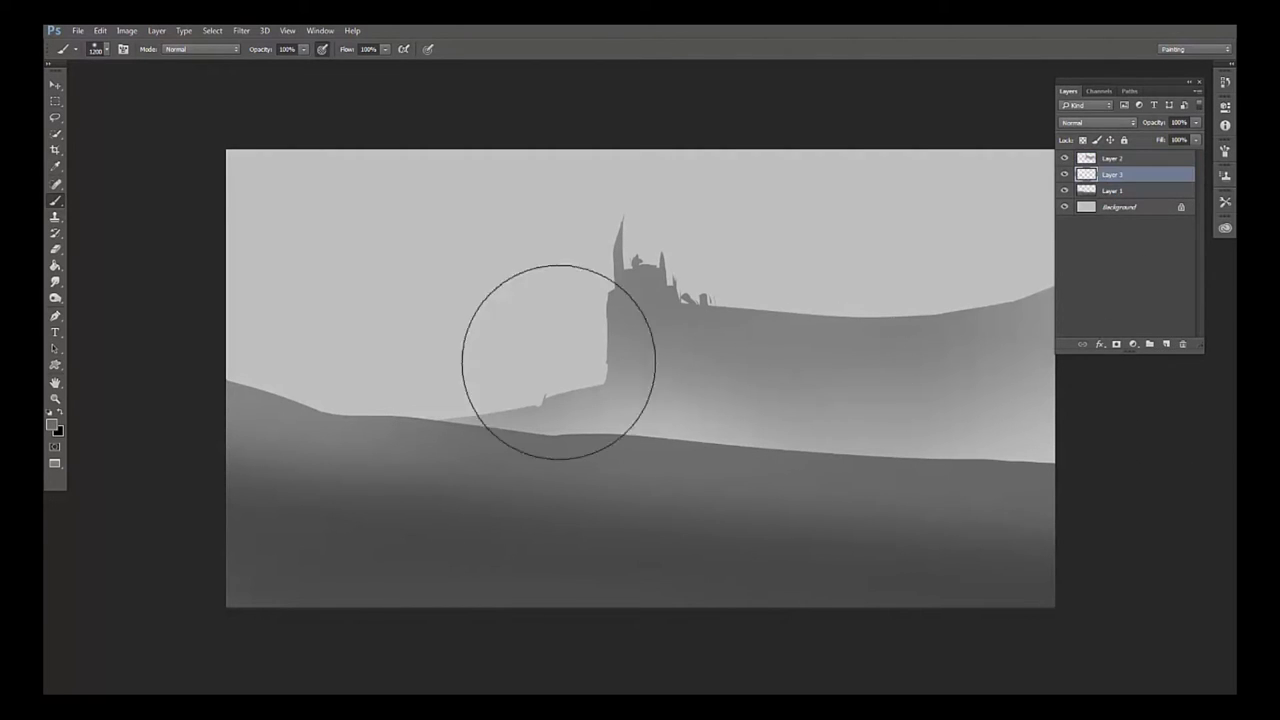
{"action": "key", "text": "l"}
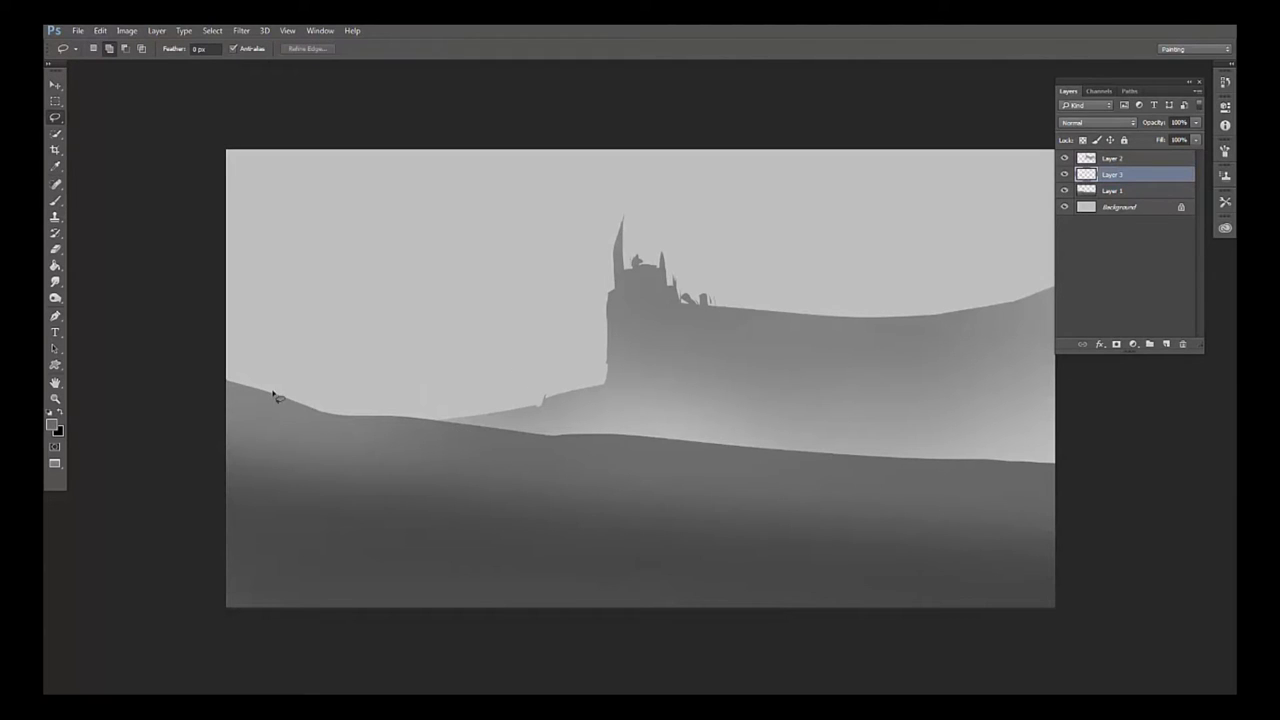
{"action": "left_click_drag", "start_coordinate": [507, 458], "coordinate": [228, 472]}
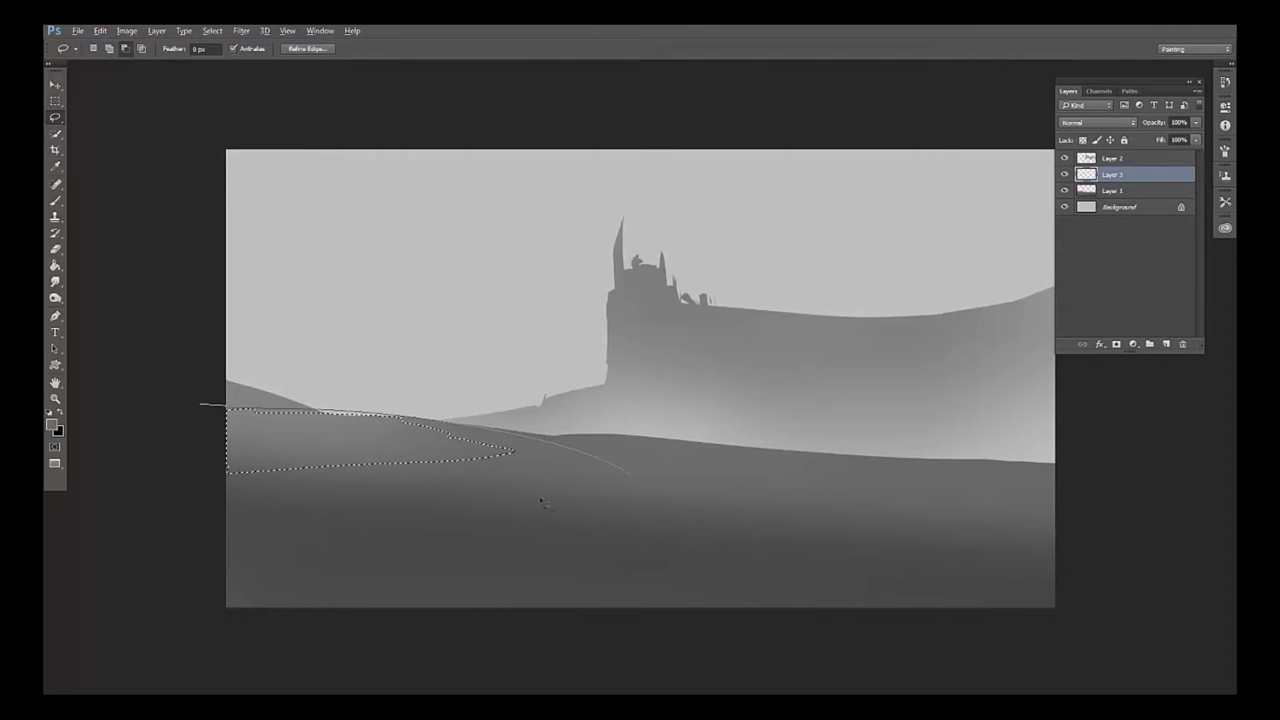
{"action": "left_click_drag", "start_coordinate": [218, 414], "coordinate": [320, 480]}
{"action": "key", "text": "Return"}
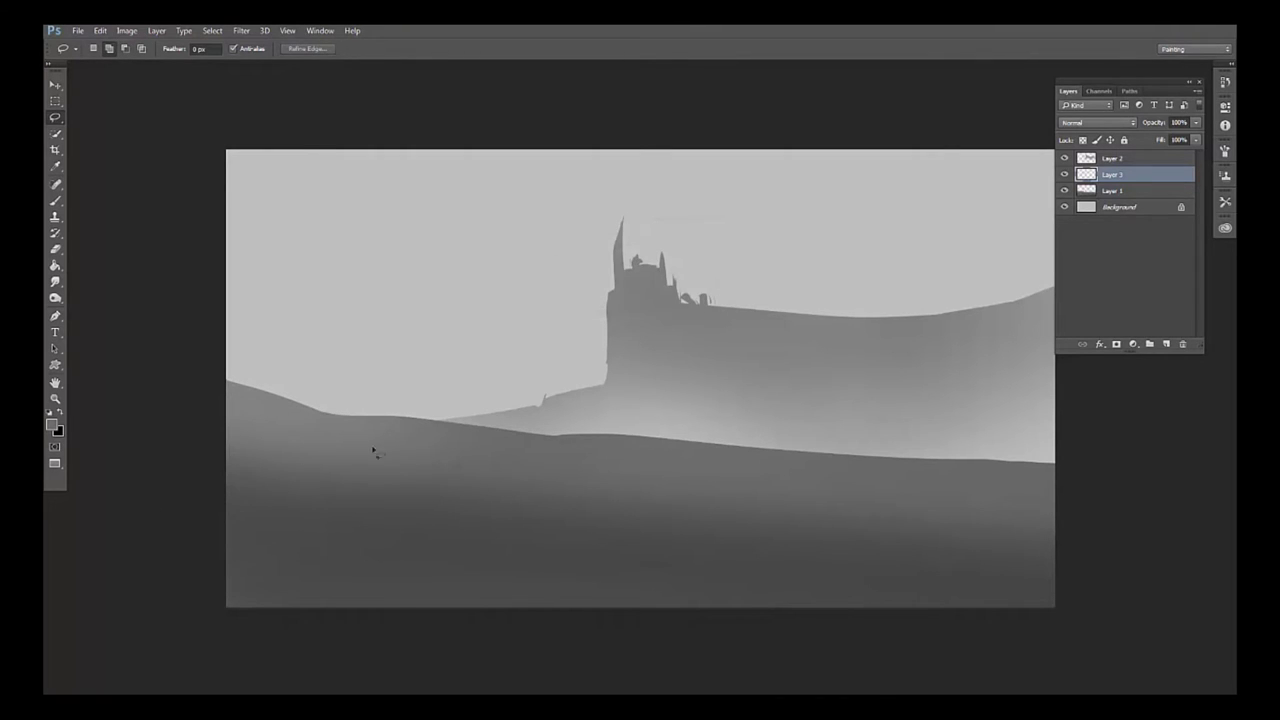
- Add a thin strip along the hill ridge and rock patches across the lower-left foreground
{"action": "left_click_drag", "start_coordinate": [522, 450], "coordinate": [700, 450]}
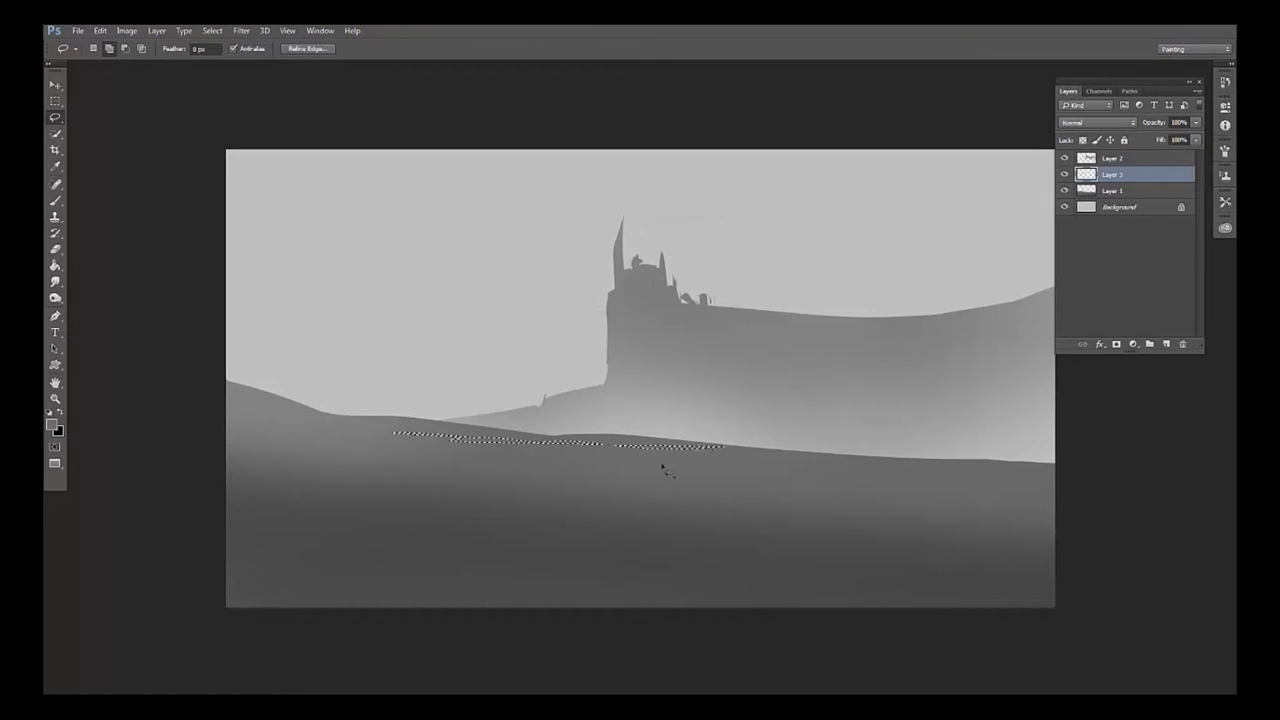
{"action": "left_click_drag", "start_coordinate": [400, 484], "coordinate": [396, 493]}
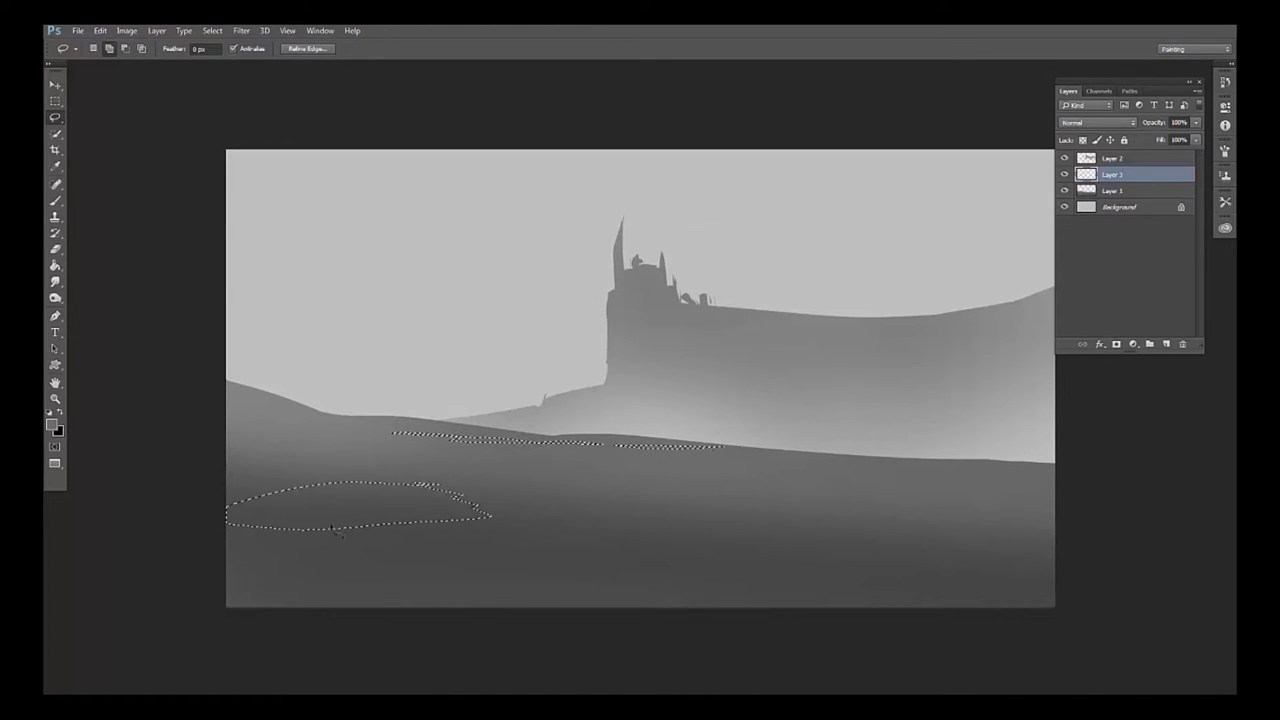
{"action": "left_click_drag", "start_coordinate": [528, 548], "coordinate": [507, 577]}
{"action": "left_click_drag", "start_coordinate": [632, 592], "coordinate": [538, 538]}
{"action": "mouse_move", "coordinate": [308, 580]}
{"action": "left_mouse_down"}
{"action": "mouse_move", "coordinate": [288, 636]}
{"action": "mouse_move", "coordinate": [232, 606]}
{"action": "left_mouse_up"}
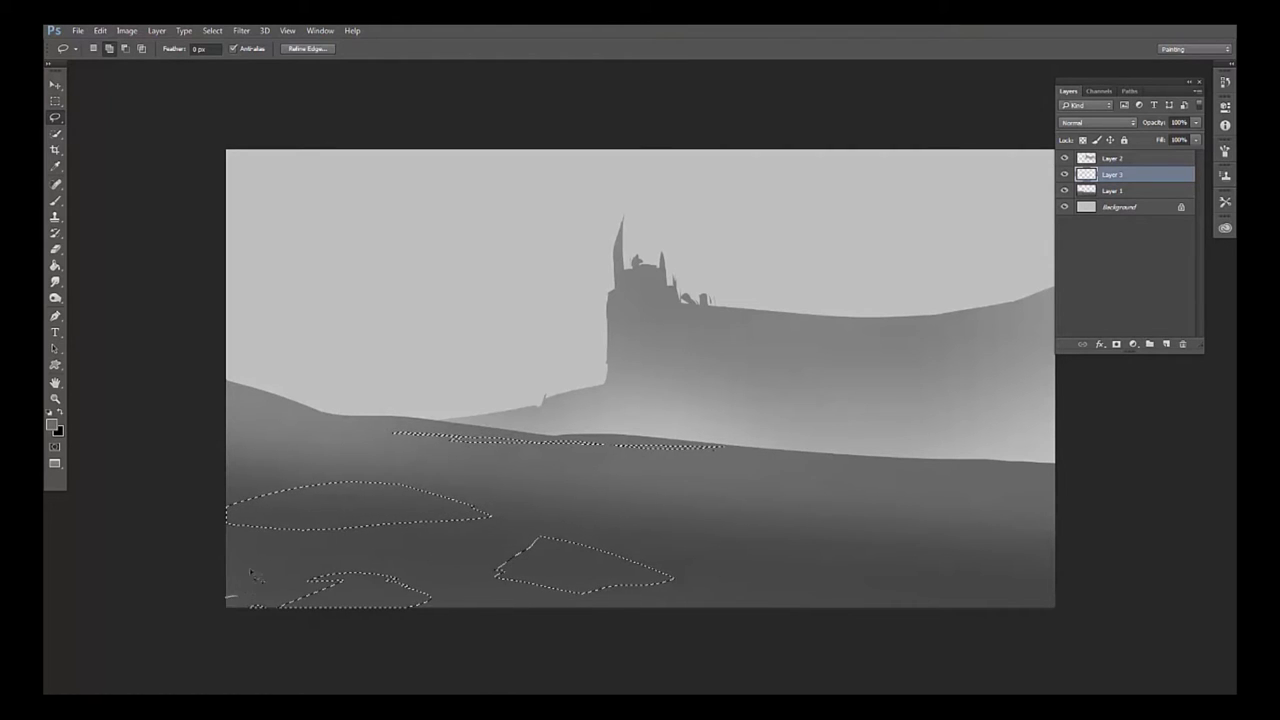
{"action": "mouse_move", "coordinate": [692, 515]}
{"action": "left_mouse_down"}
{"action": "mouse_move", "coordinate": [659, 514]}
{"action": "mouse_move", "coordinate": [733, 516]}
{"action": "left_mouse_up"}
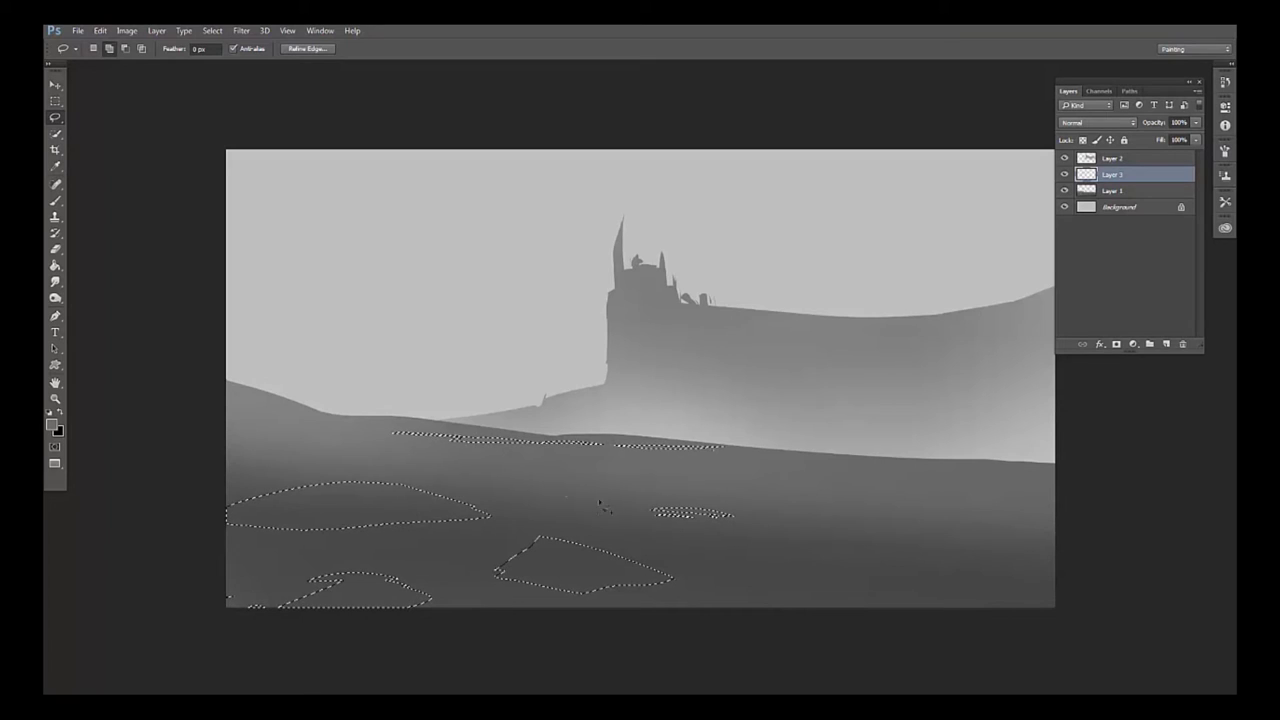
- Add rock patches on the right foreground, trim the band near the horizon, and hide the outline
{"action": "left_click_drag", "start_coordinate": [845, 583], "coordinate": [886, 627]}
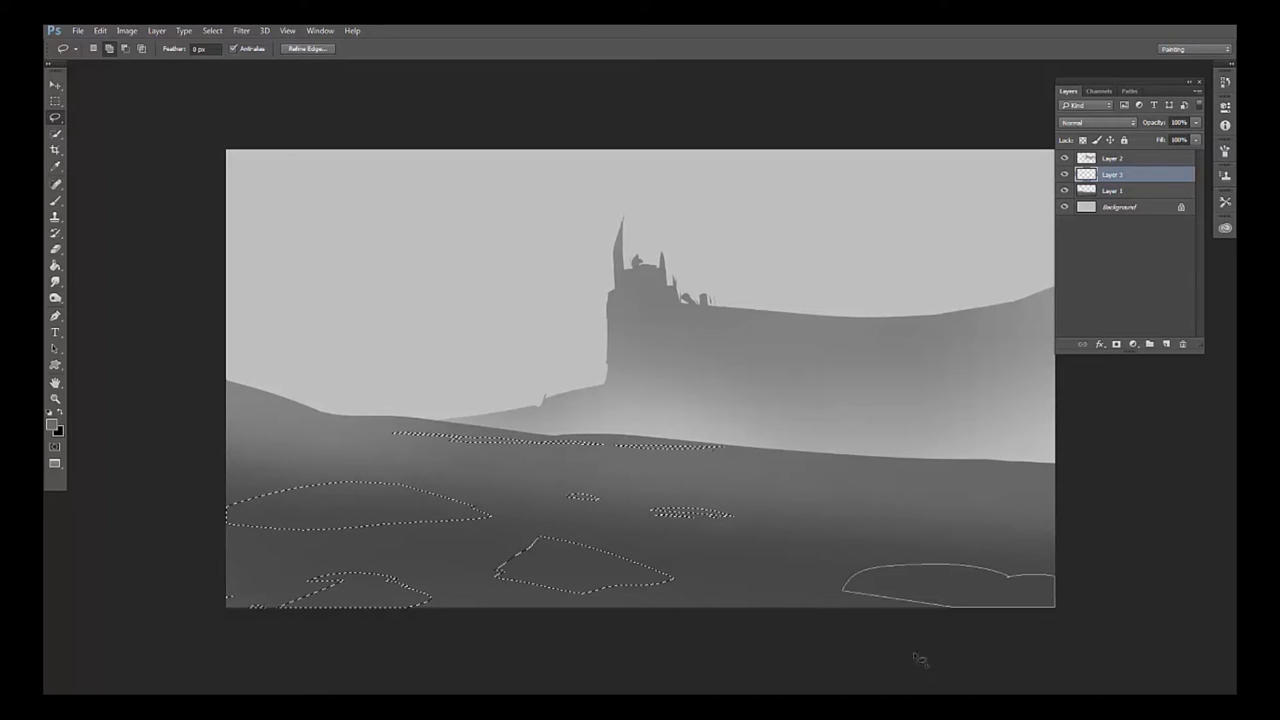
{"action": "left_click_drag", "start_coordinate": [760, 606], "coordinate": [790, 606]}
{"action": "left_click_drag", "start_coordinate": [866, 541], "coordinate": [816, 544]}
{"action": "left_click_drag", "start_coordinate": [737, 464], "coordinate": [745, 470]}
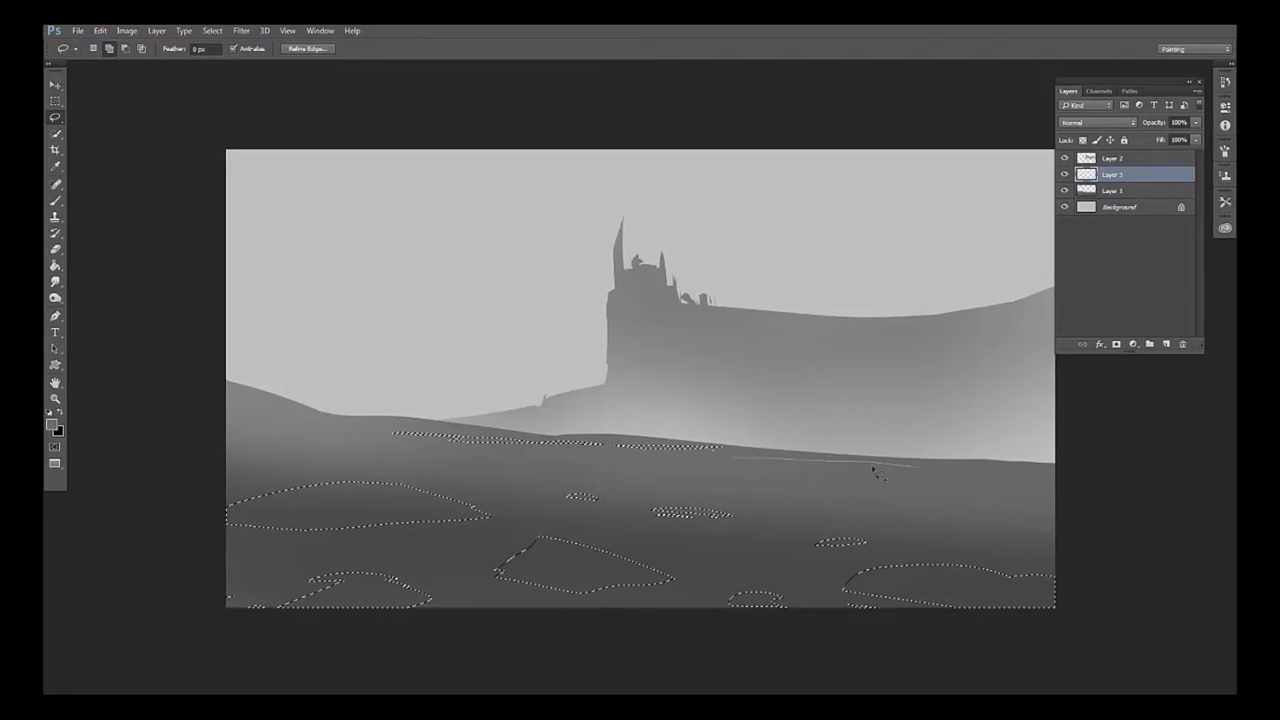
{"action": "mouse_move", "coordinate": [870, 468]}
{"action": "left_mouse_down"}
{"action": "mouse_move", "coordinate": [732, 462]}
{"action": "mouse_move", "coordinate": [807, 472]}
{"action": "left_mouse_up"}
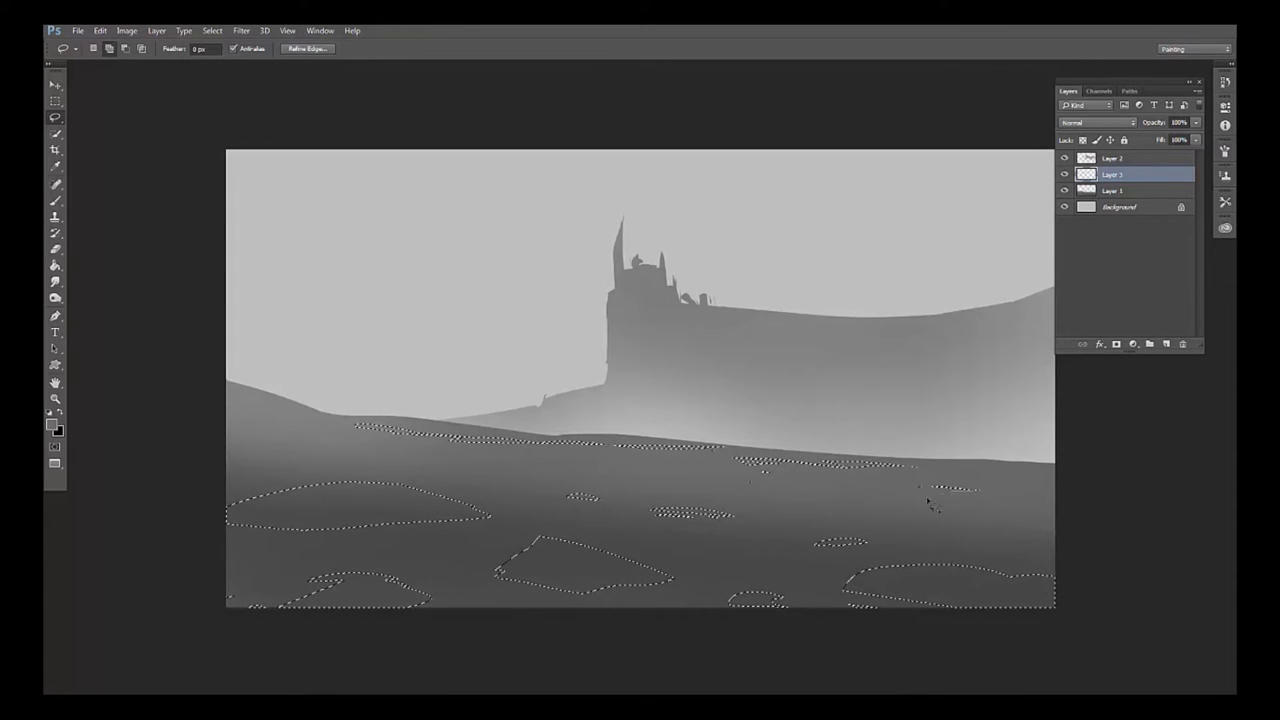
{"action": "left_click_drag", "start_coordinate": [932, 505], "coordinate": [914, 490]}
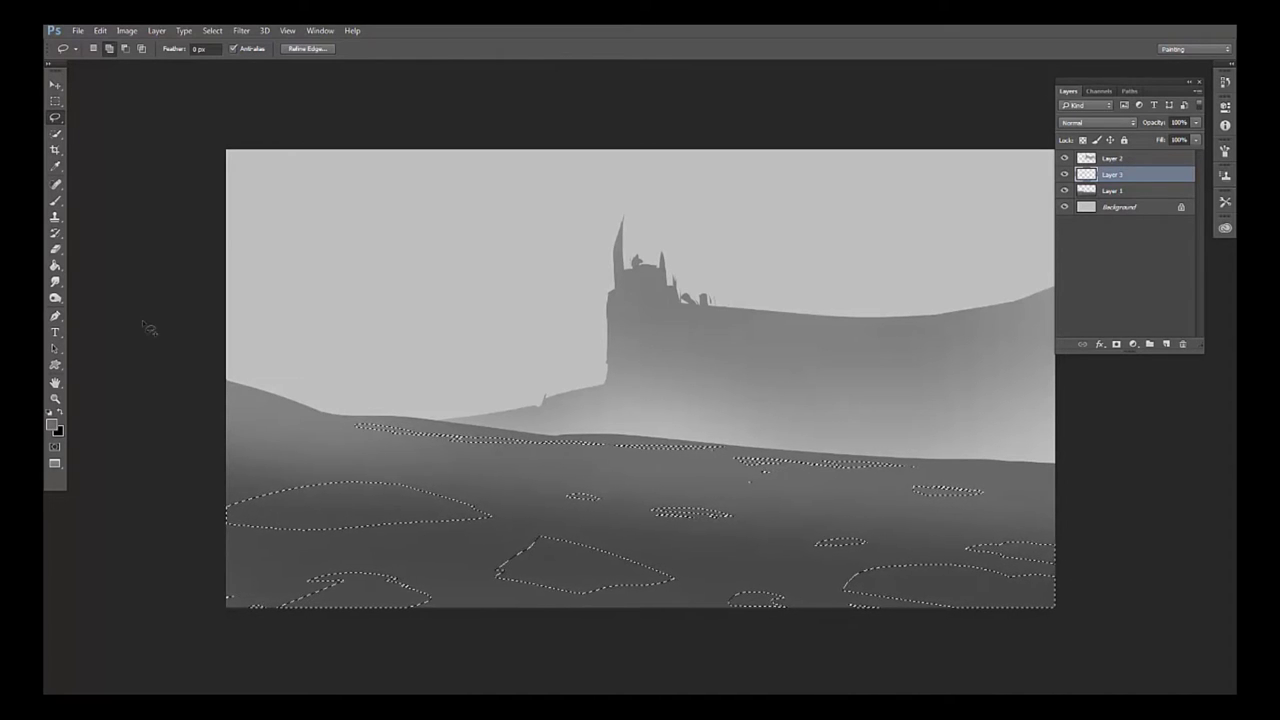
{"action": "key", "text": "ctrl+d"}
- Paint dark grey rocks into the selected ground patches with a 1100–1400 px soft brush
{"action": "key", "text": "b"}
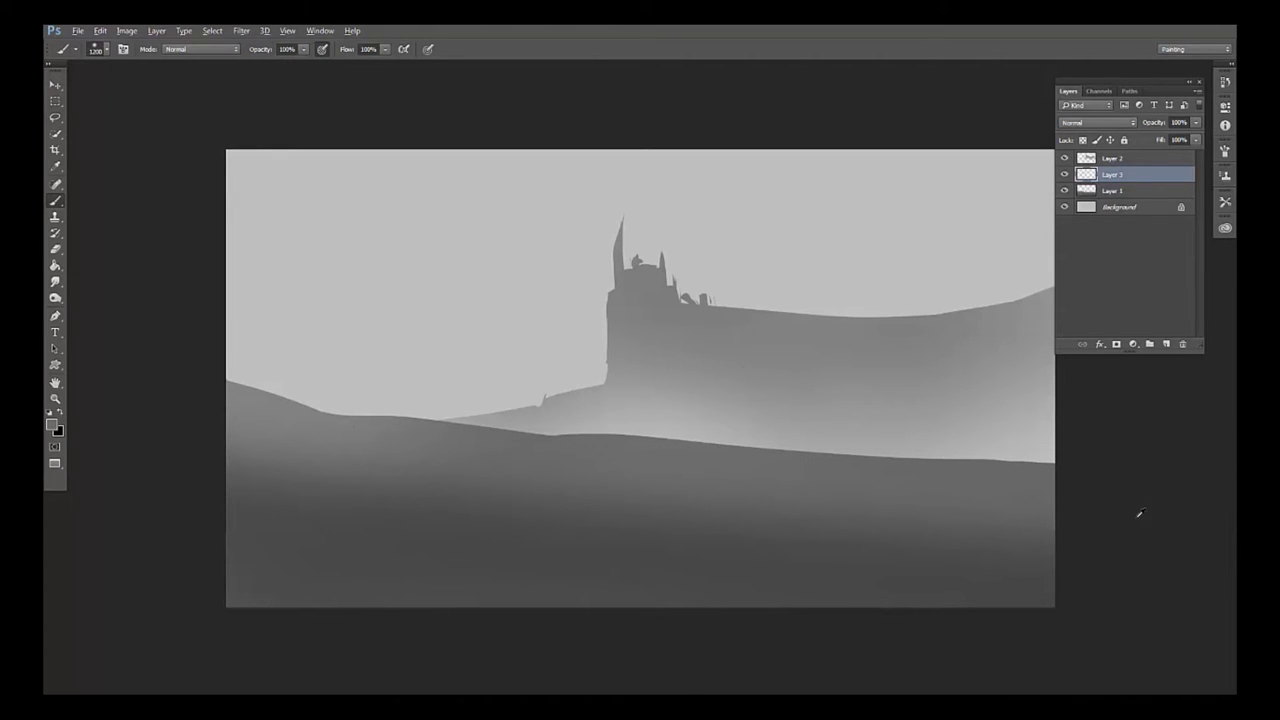
{"action": "left_click_drag", "start_coordinate": [545, 560], "coordinate": [430, 505]}
{"action": "key", "text": "bracketright"}
{"action": "mouse_move", "coordinate": [388, 549]}
{"action": "left_mouse_down"}
{"action": "mouse_move", "coordinate": [237, 523]}
{"action": "mouse_move", "coordinate": [766, 600]}
{"action": "mouse_move", "coordinate": [937, 651]}
{"action": "mouse_move", "coordinate": [1056, 620]}
{"action": "left_mouse_up"}
{"action": "key", "text": "bracketleft"}
{"action": "key", "text": "bracketleft"}
{"action": "key", "text": "bracketleft"}
{"action": "left_click_drag", "start_coordinate": [790, 461], "coordinate": [745, 463]}
{"action": "left_click_drag", "start_coordinate": [595, 494], "coordinate": [568, 497]}
{"action": "key", "text": "bracketright"}
{"action": "key", "text": "bracketright"}
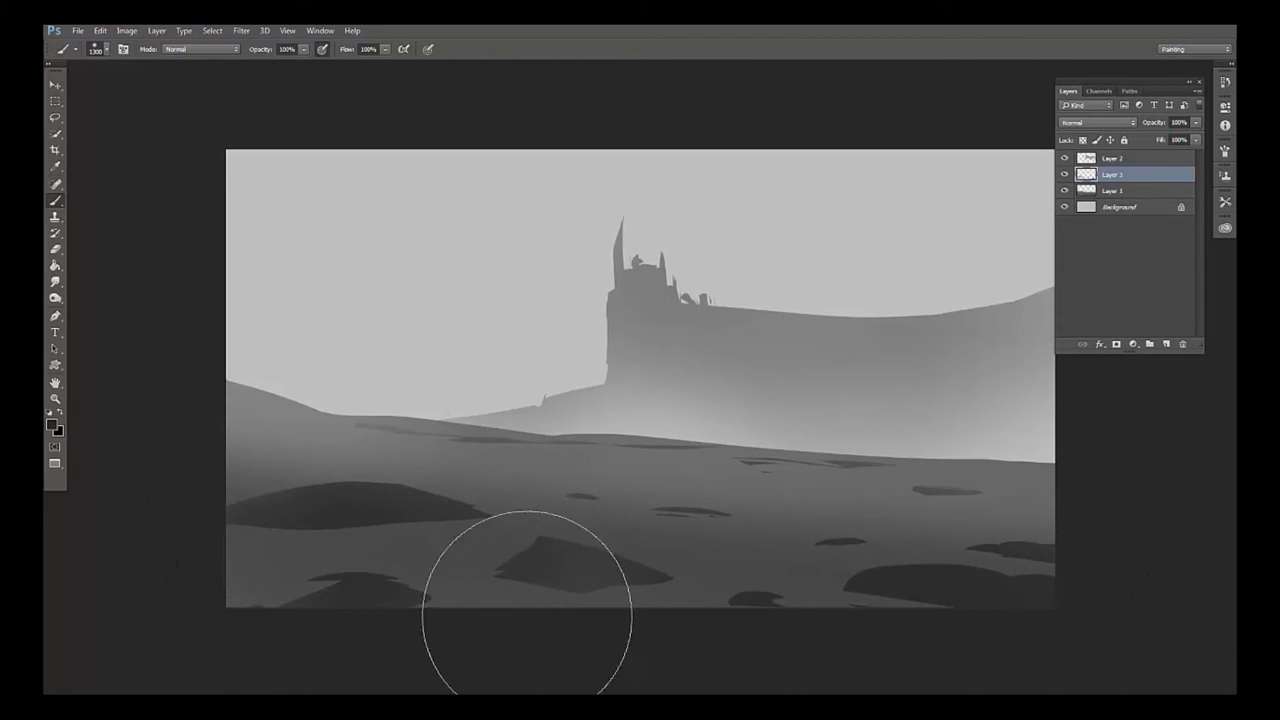
{"action": "key", "text": "bracketright"}
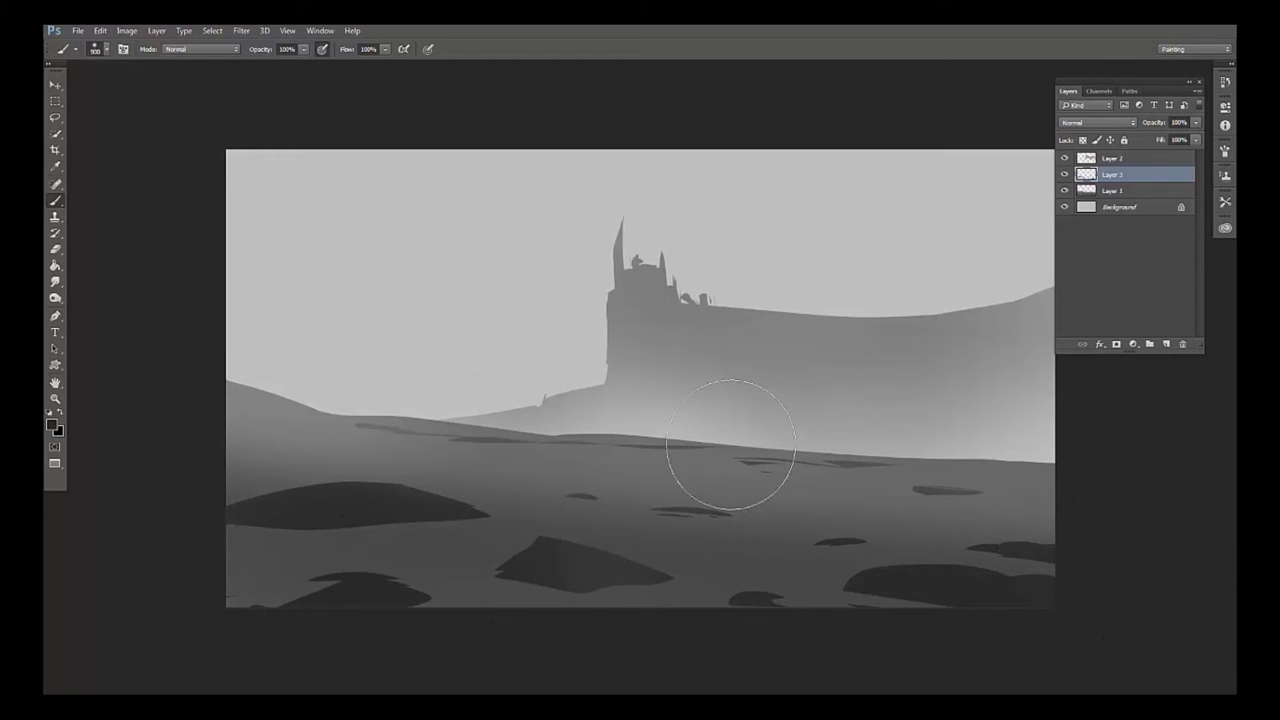
{"action": "key", "text": "l"}
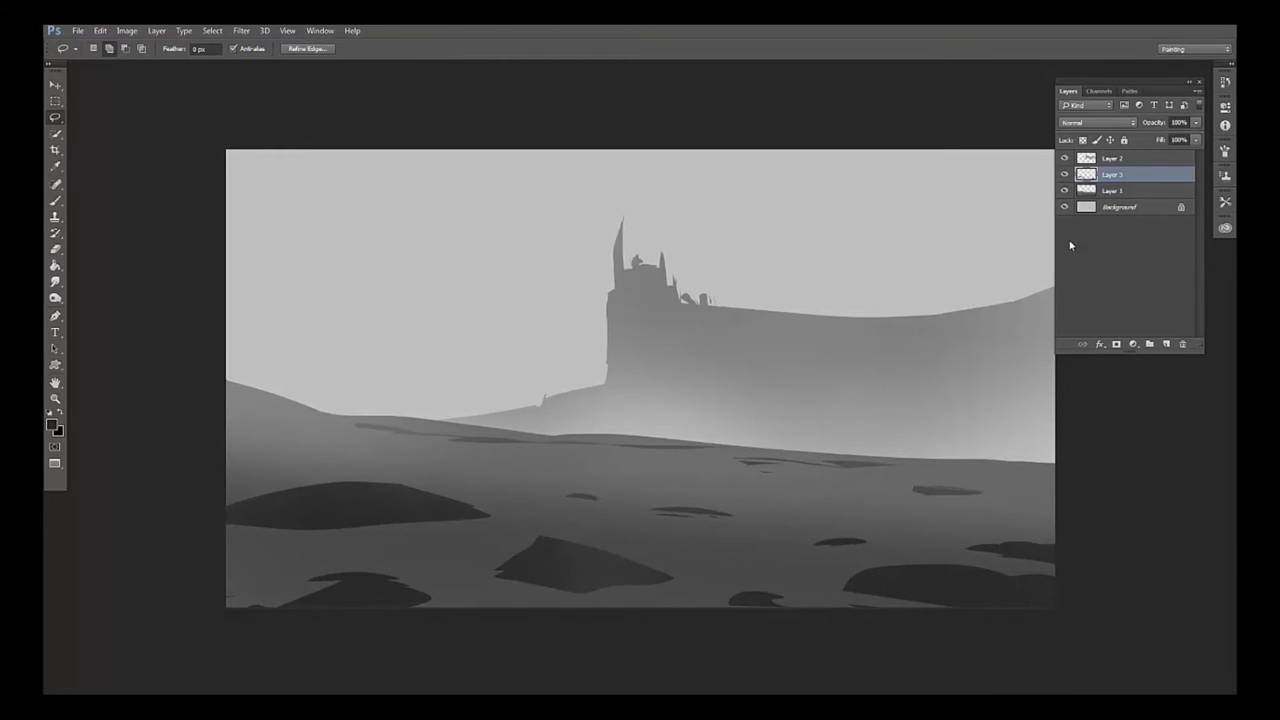
{"action": "key", "text": "alt+bracketleft"}
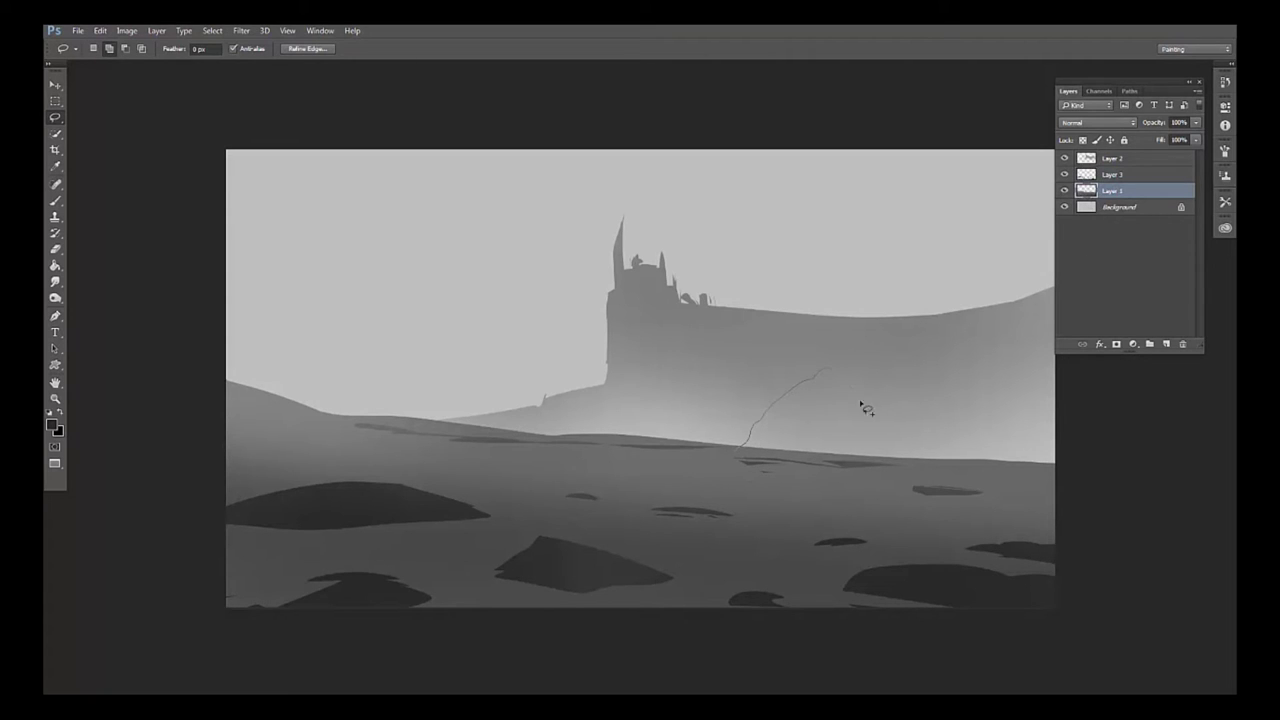
- Add a new Layer 4, move it below Layer 1, and rearrange Layer 2 in the stack
{"action": "left_click_drag", "start_coordinate": [912, 468], "coordinate": [912, 470]}
{"action": "key", "text": "ctrl+d"}
{"action": "left_click", "coordinate": [1164, 344]}
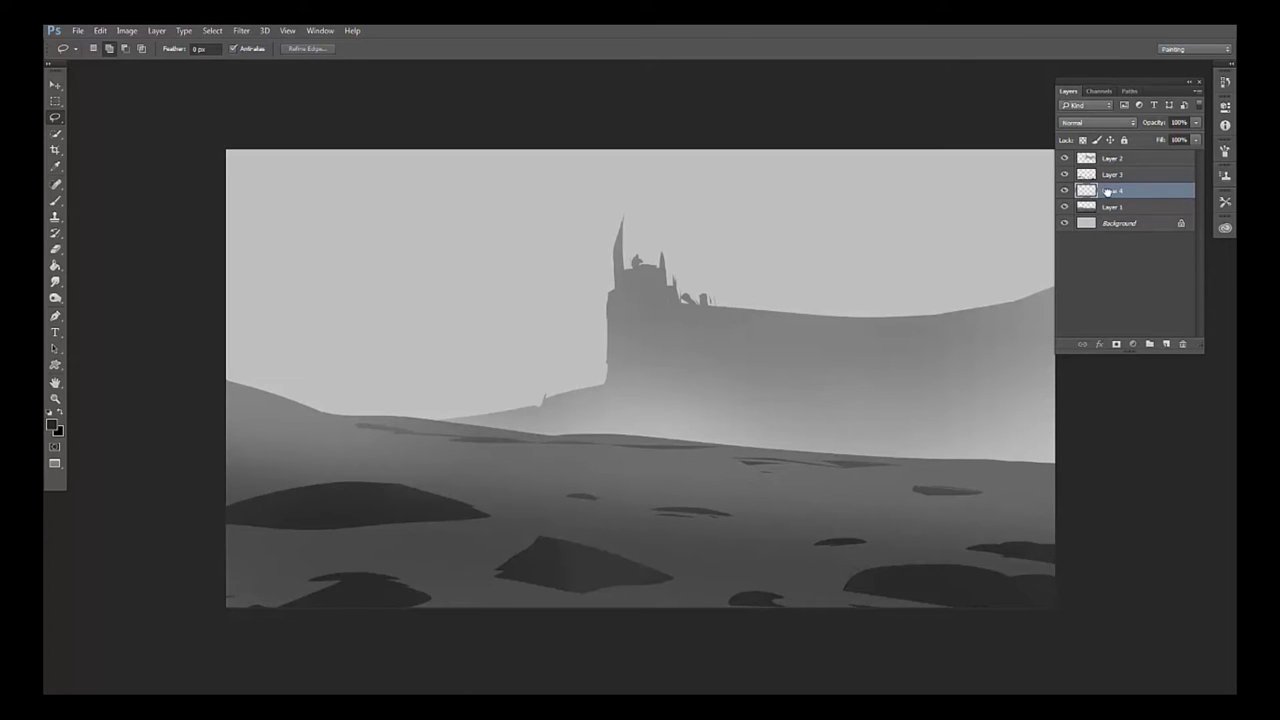
{"action": "left_click_drag", "start_coordinate": [1107, 191], "coordinate": [1074, 218]}
{"action": "left_click_drag", "start_coordinate": [1106, 165], "coordinate": [1072, 220]}
{"action": "left_click", "coordinate": [1064, 207]}
{"action": "left_click", "coordinate": [1065, 204]}
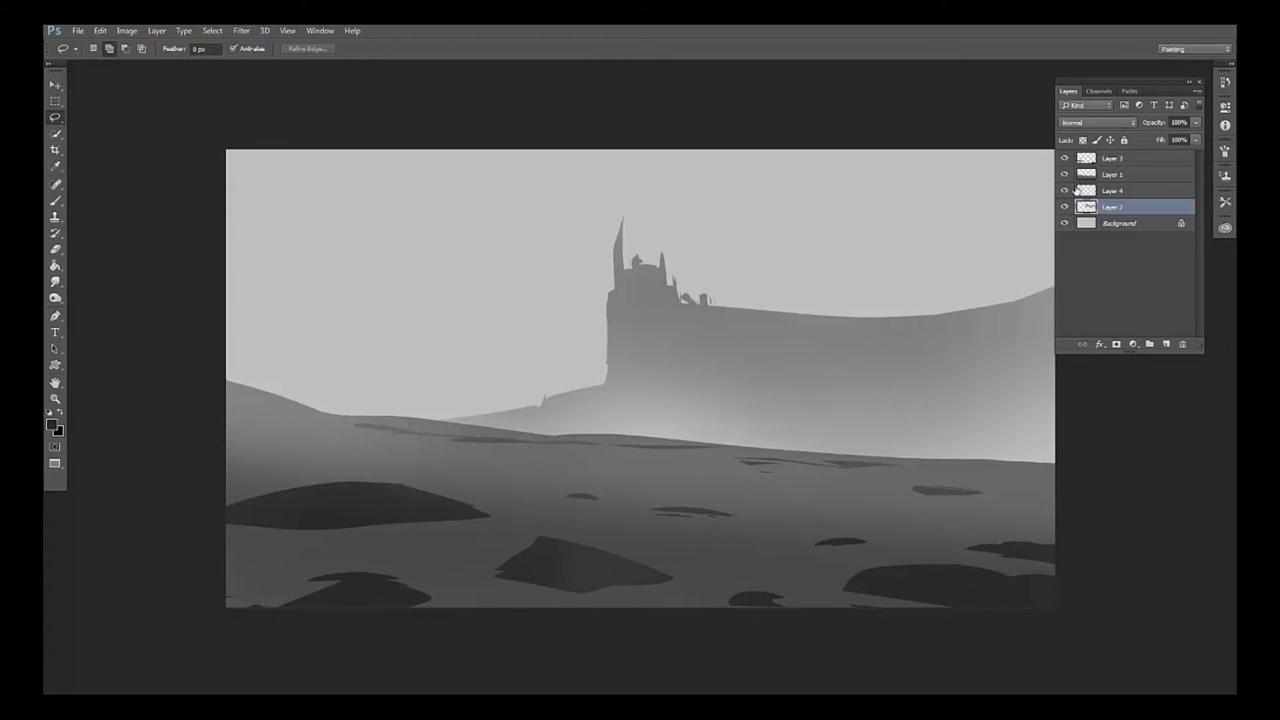
{"action": "left_click", "coordinate": [1076, 190]}
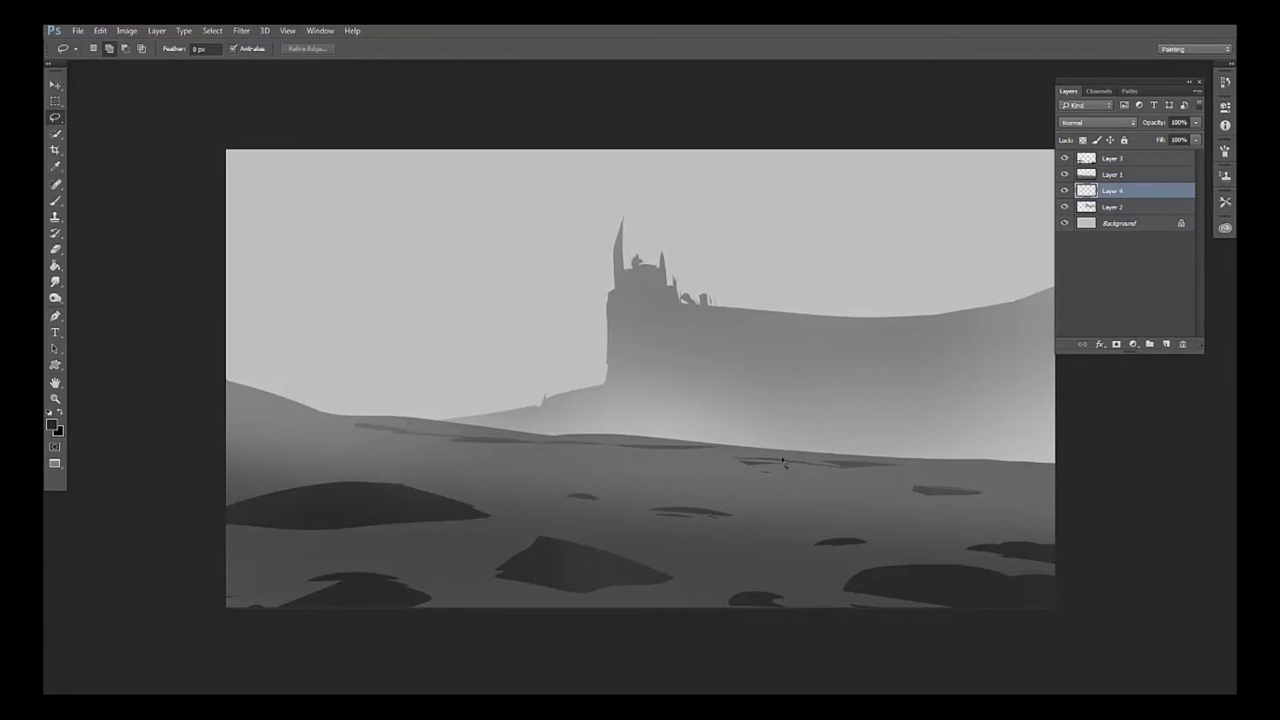
- Lasso peaked hill shapes along the horizon, left of the castle and just right of it
{"action": "left_click_drag", "start_coordinate": [987, 460], "coordinate": [990, 462]}
{"action": "left_click_drag", "start_coordinate": [372, 426], "coordinate": [357, 415]}
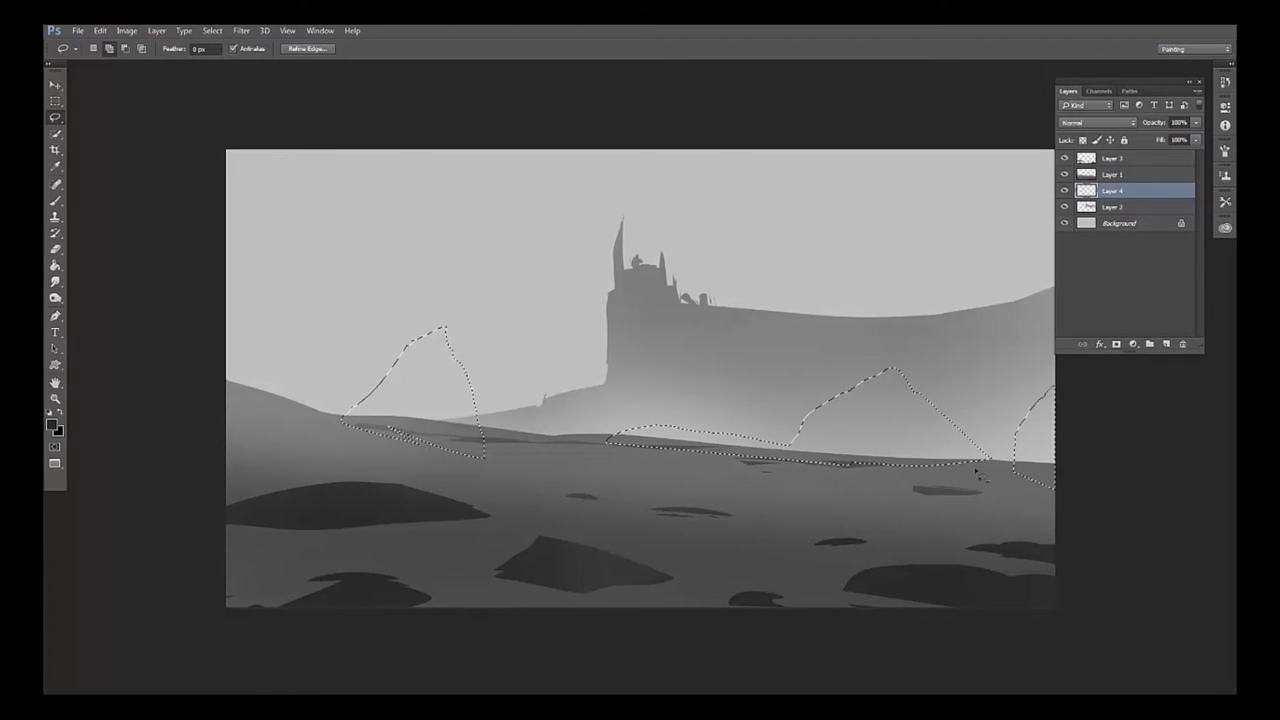
{"action": "left_click_drag", "start_coordinate": [502, 428], "coordinate": [588, 450]}
{"action": "left_click_drag", "start_coordinate": [251, 398], "coordinate": [232, 392]}
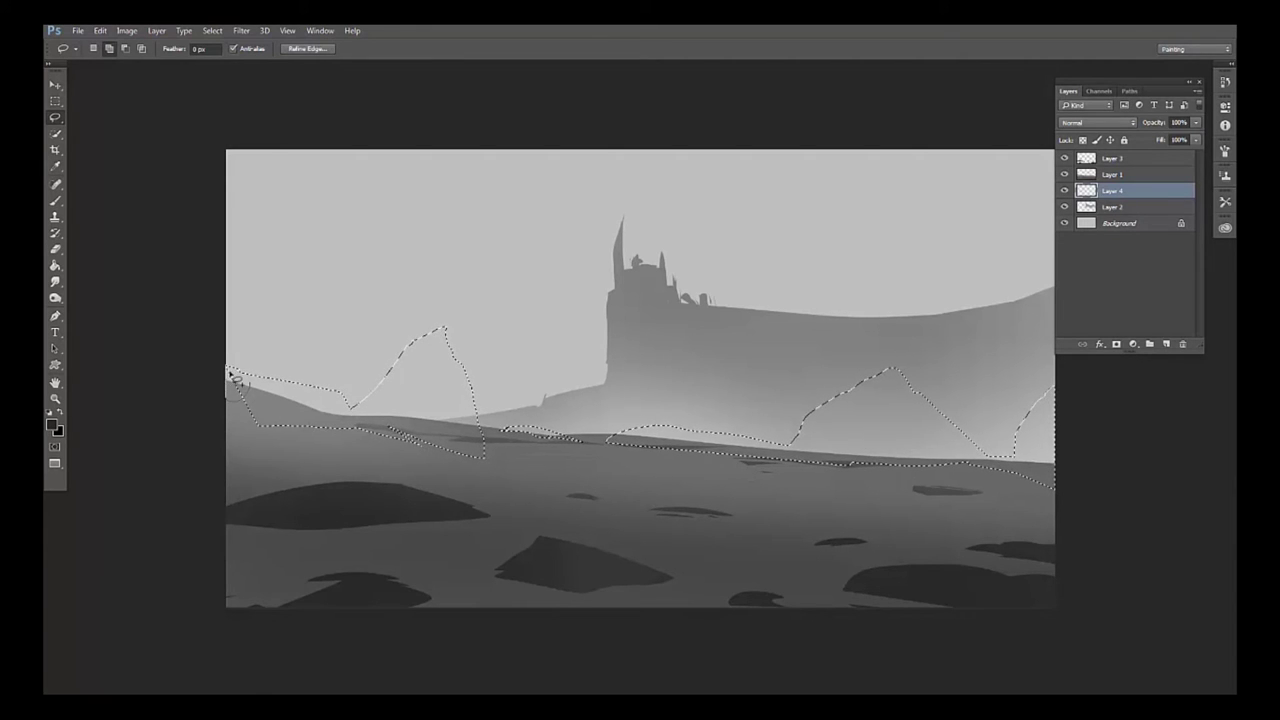
{"action": "key", "text": "ctrl+d"}
- Paint soft dark misty peaks on Layer 4 with a 1000 px brush on both sides of the castle
{"action": "key", "text": "b"}
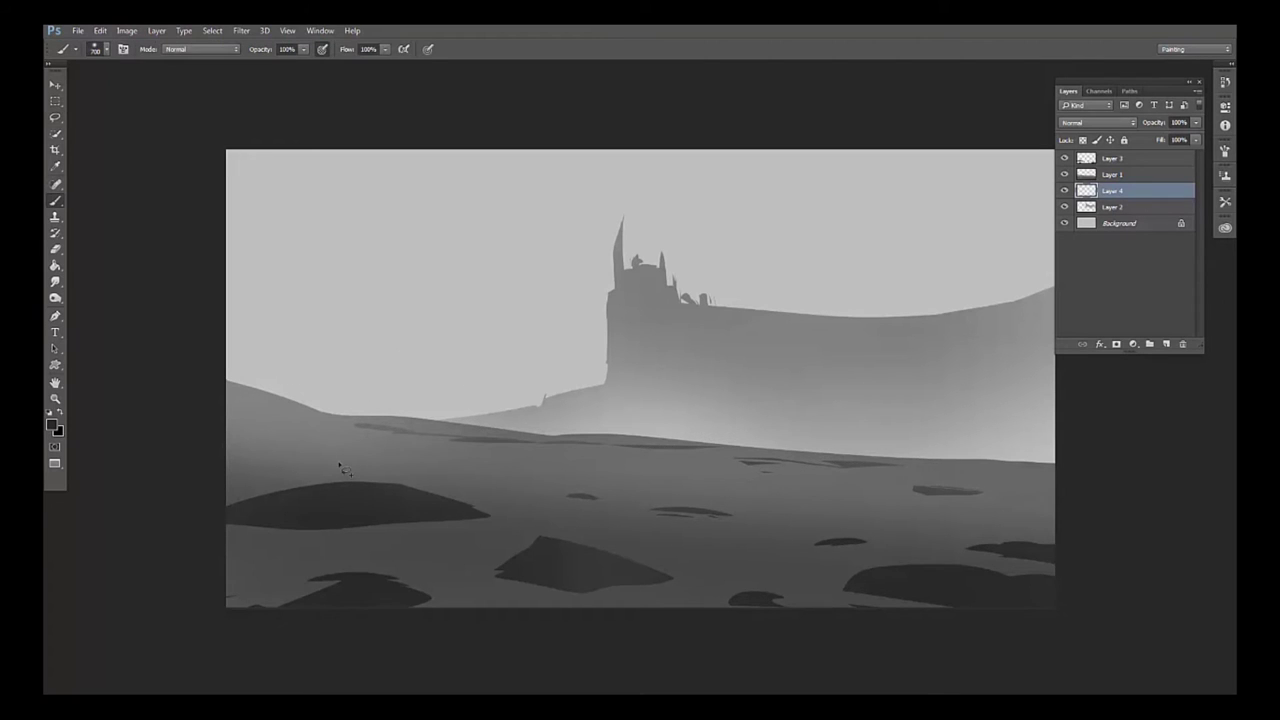
{"action": "key", "text": "bracketright"}
{"action": "key", "text": "bracketright"}
{"action": "key", "text": "bracketright"}
{"action": "left_click_drag", "start_coordinate": [857, 386], "coordinate": [808, 391]}
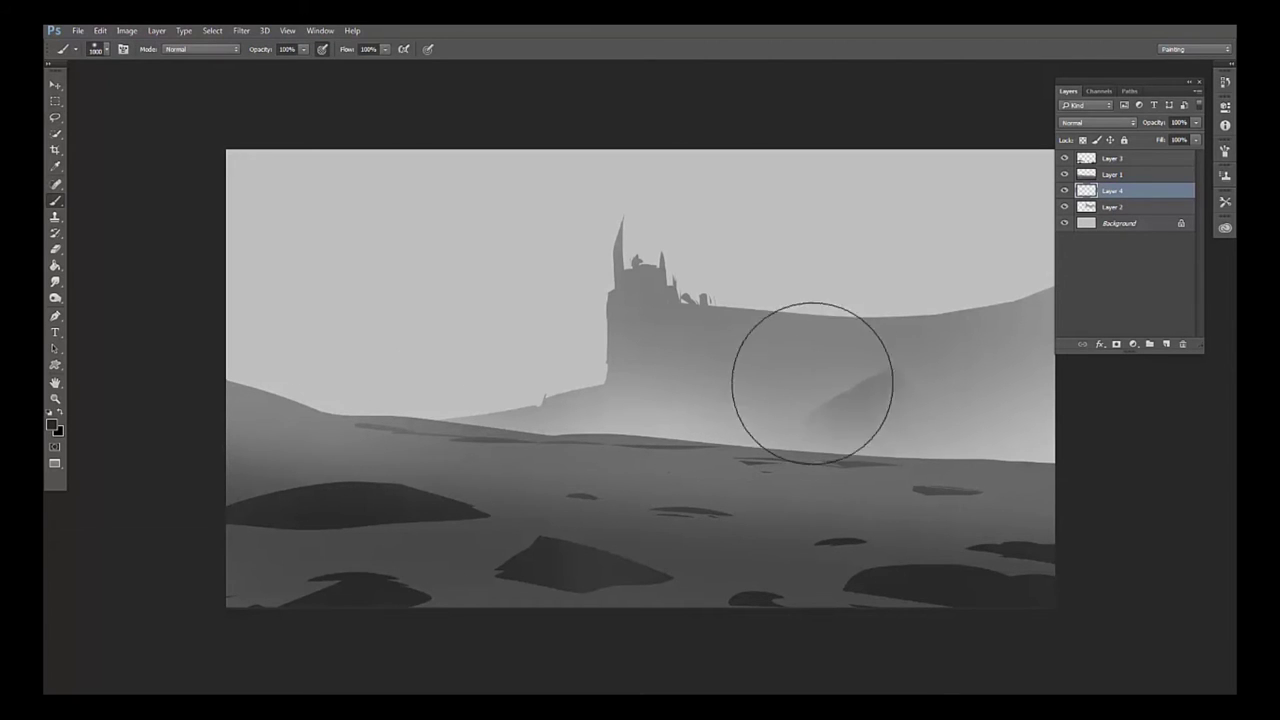
{"action": "mouse_move", "coordinate": [829, 343]}
{"action": "left_mouse_down"}
{"action": "mouse_move", "coordinate": [923, 400]}
{"action": "mouse_move", "coordinate": [975, 376]}
{"action": "left_mouse_up"}
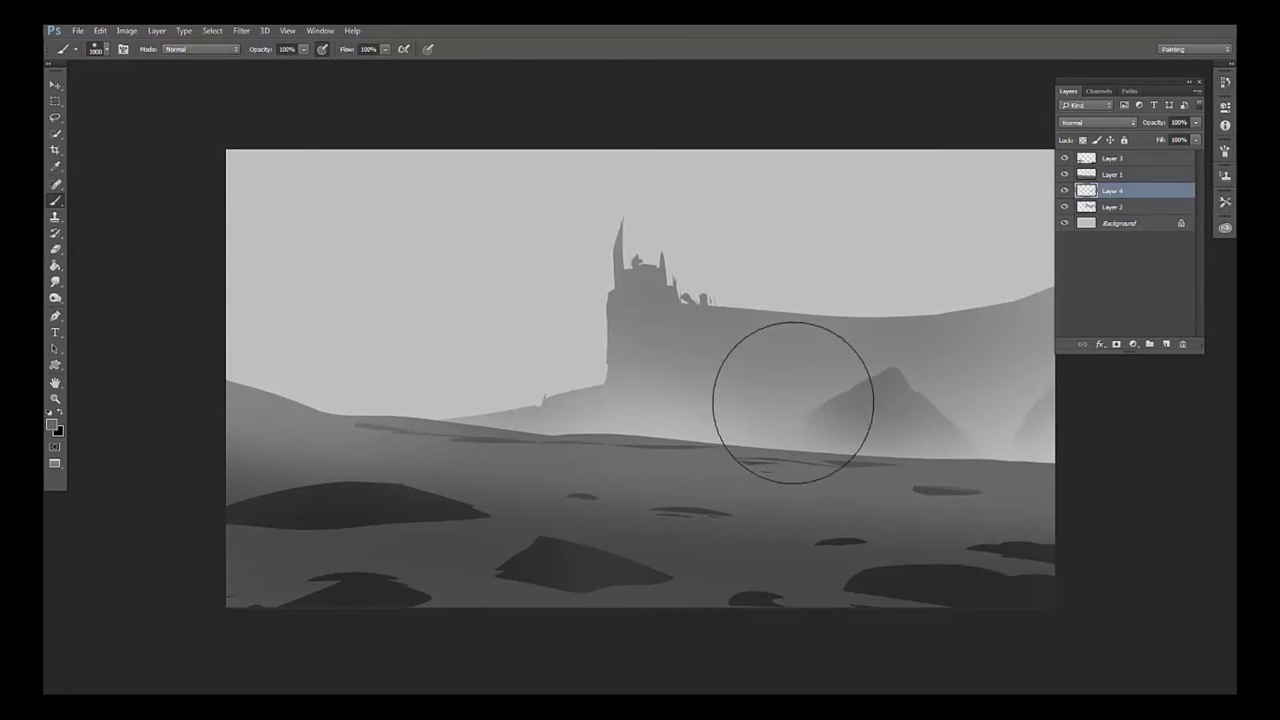
{"action": "left_click_drag", "start_coordinate": [474, 369], "coordinate": [437, 337]}
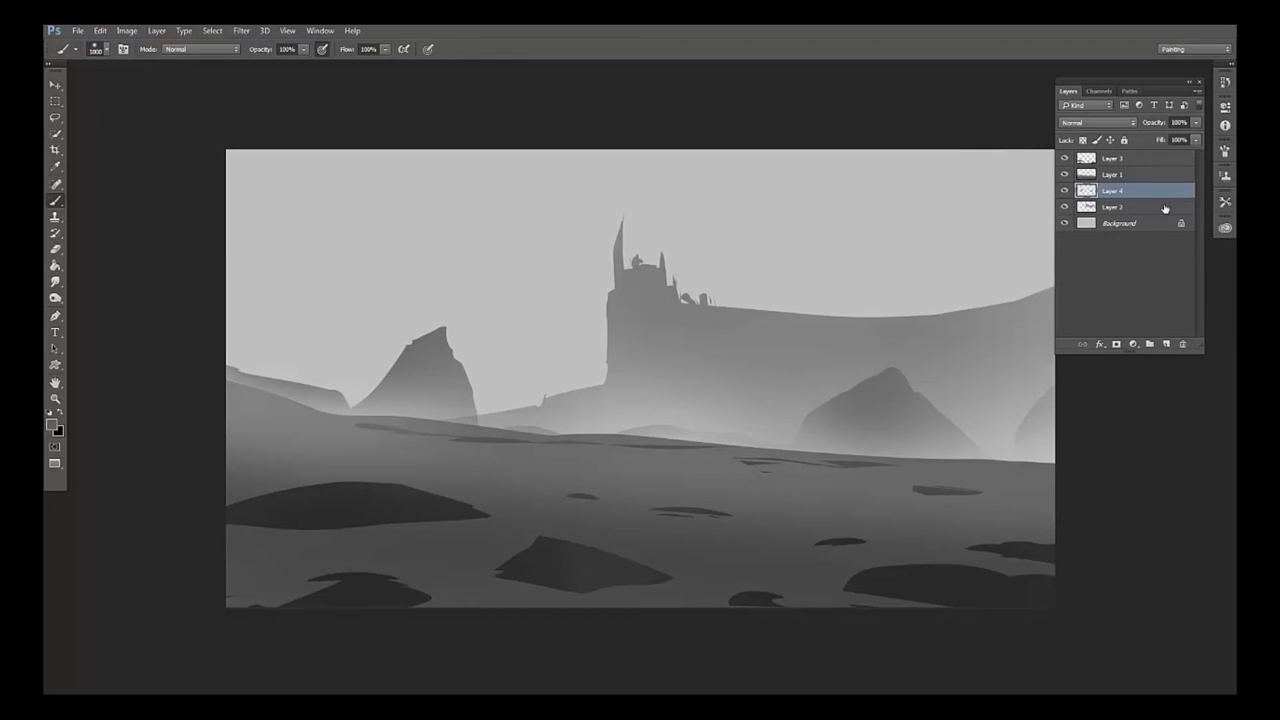
- Add a new Layer 5 directly above the Background
{"action": "left_click", "coordinate": [1148, 224]}
{"action": "left_click", "coordinate": [1166, 346]}
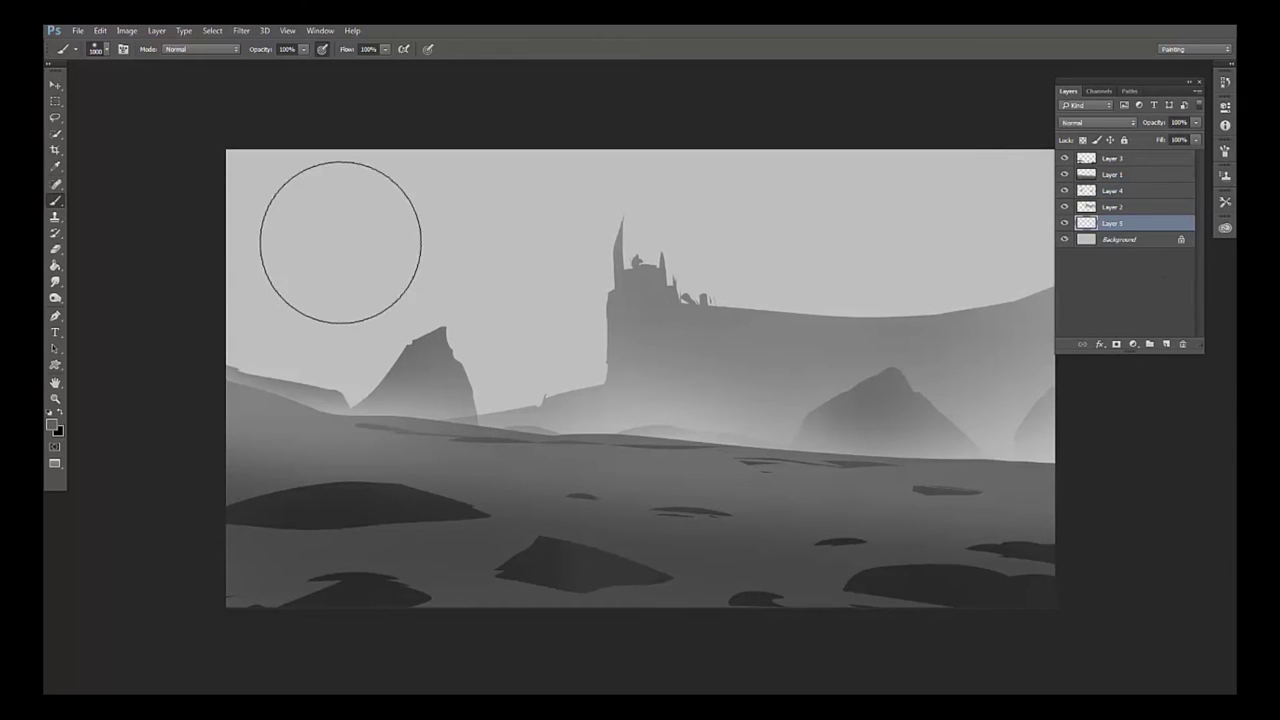
{"action": "key", "text": "l"}
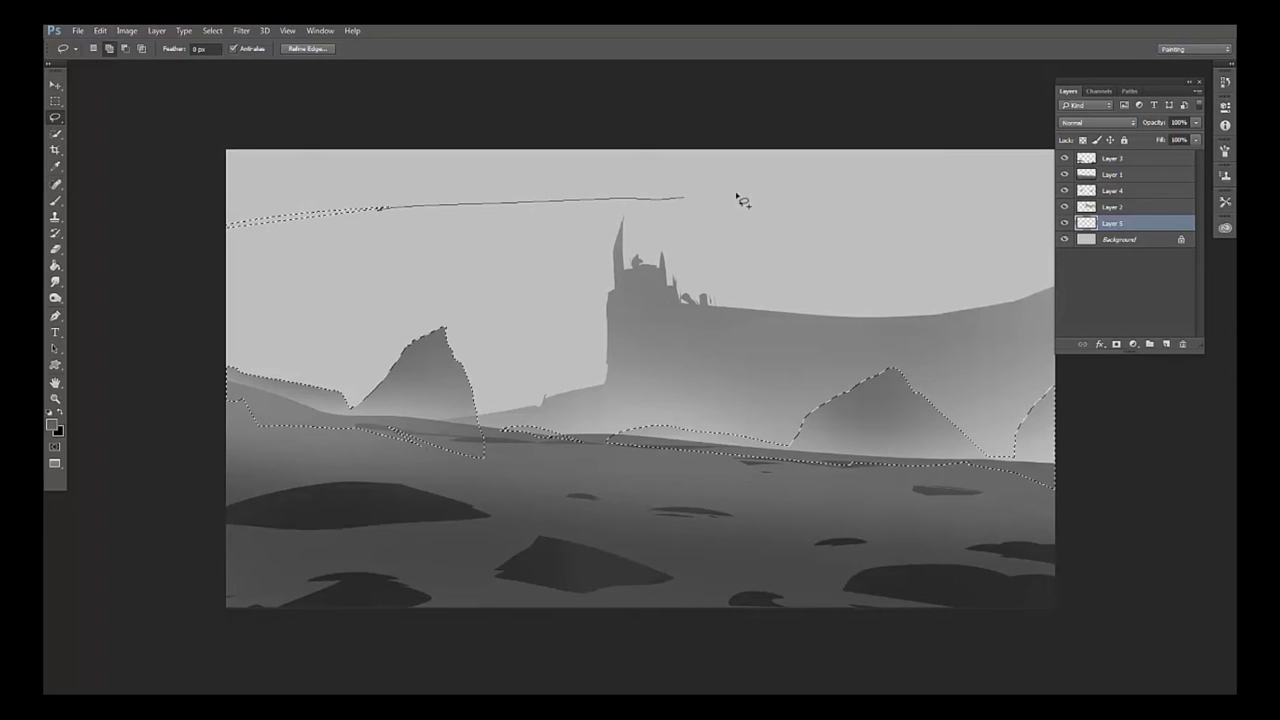
- Lasso long horizontal cloud streaks across the sky and hide the selection edges
{"action": "left_click_drag", "start_coordinate": [390, 218], "coordinate": [134, 194]}
{"action": "left_click_drag", "start_coordinate": [418, 280], "coordinate": [357, 277]}
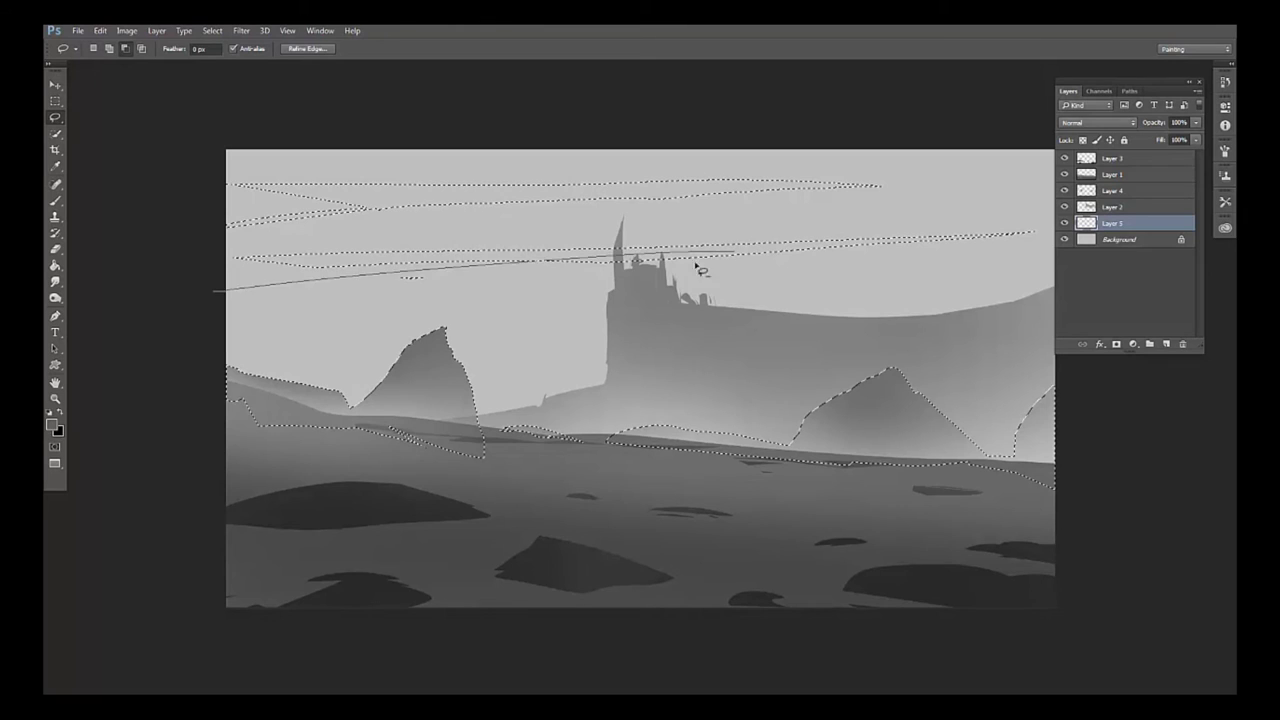
{"action": "left_click_drag", "start_coordinate": [243, 229], "coordinate": [535, 198]}
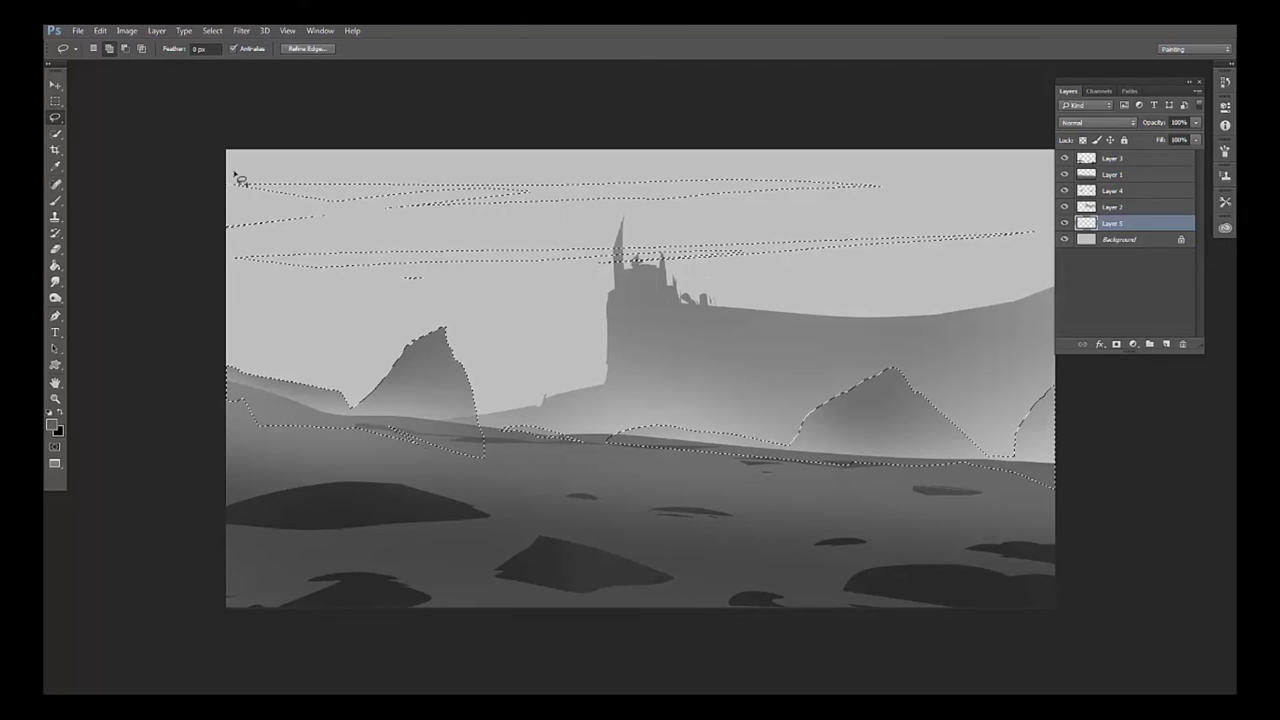
{"action": "mouse_move", "coordinate": [535, 198]}
{"action": "left_mouse_down"}
{"action": "mouse_move", "coordinate": [395, 135]}
{"action": "mouse_move", "coordinate": [298, 163]}
{"action": "left_mouse_up"}
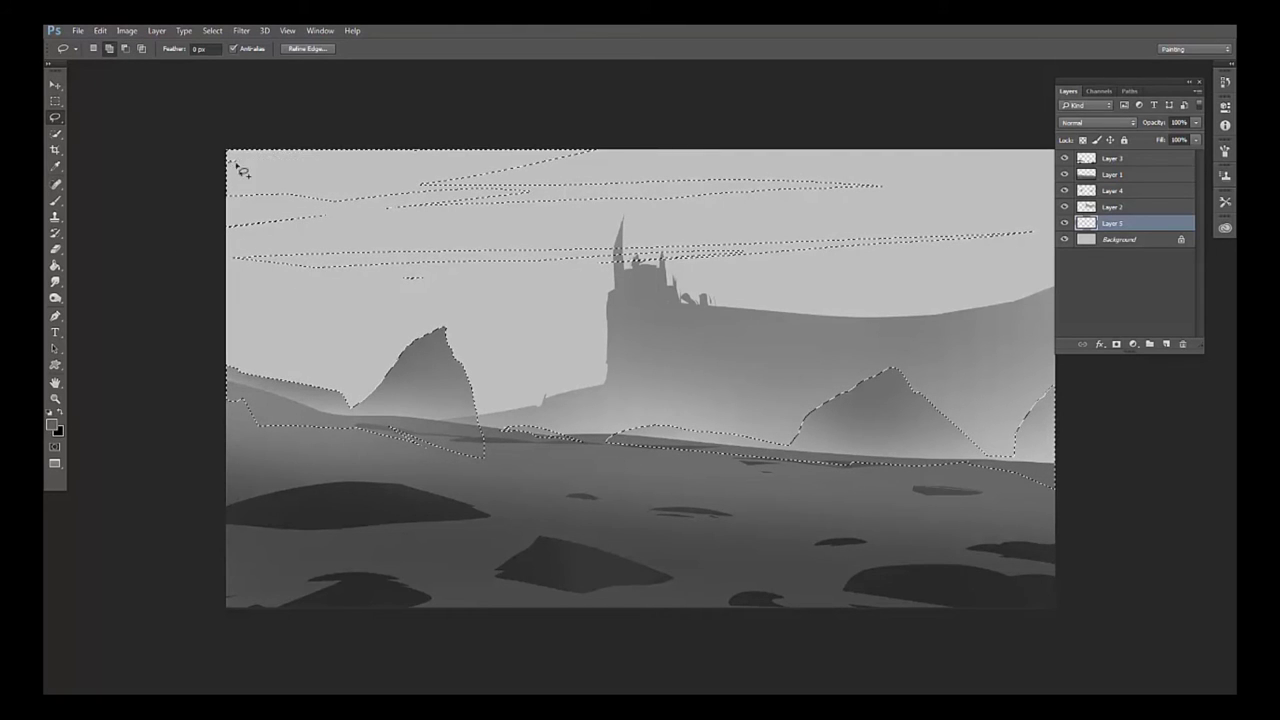
{"action": "left_click_drag", "start_coordinate": [505, 165], "coordinate": [777, 143]}
{"action": "mouse_move", "coordinate": [475, 308]}
{"action": "left_mouse_down"}
{"action": "mouse_move", "coordinate": [713, 325]}
{"action": "mouse_move", "coordinate": [118, 352]}
{"action": "left_mouse_up"}
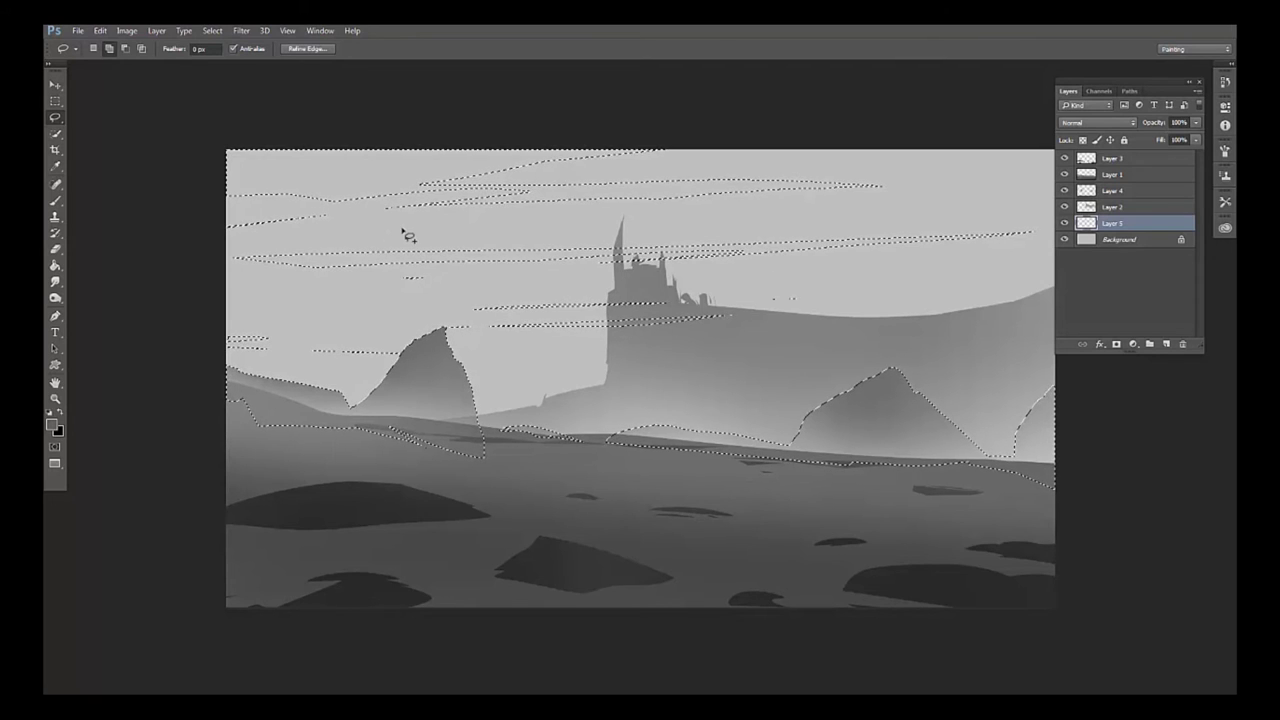
{"action": "key", "text": "ctrl+d"}
{"action": "key", "text": "b"}
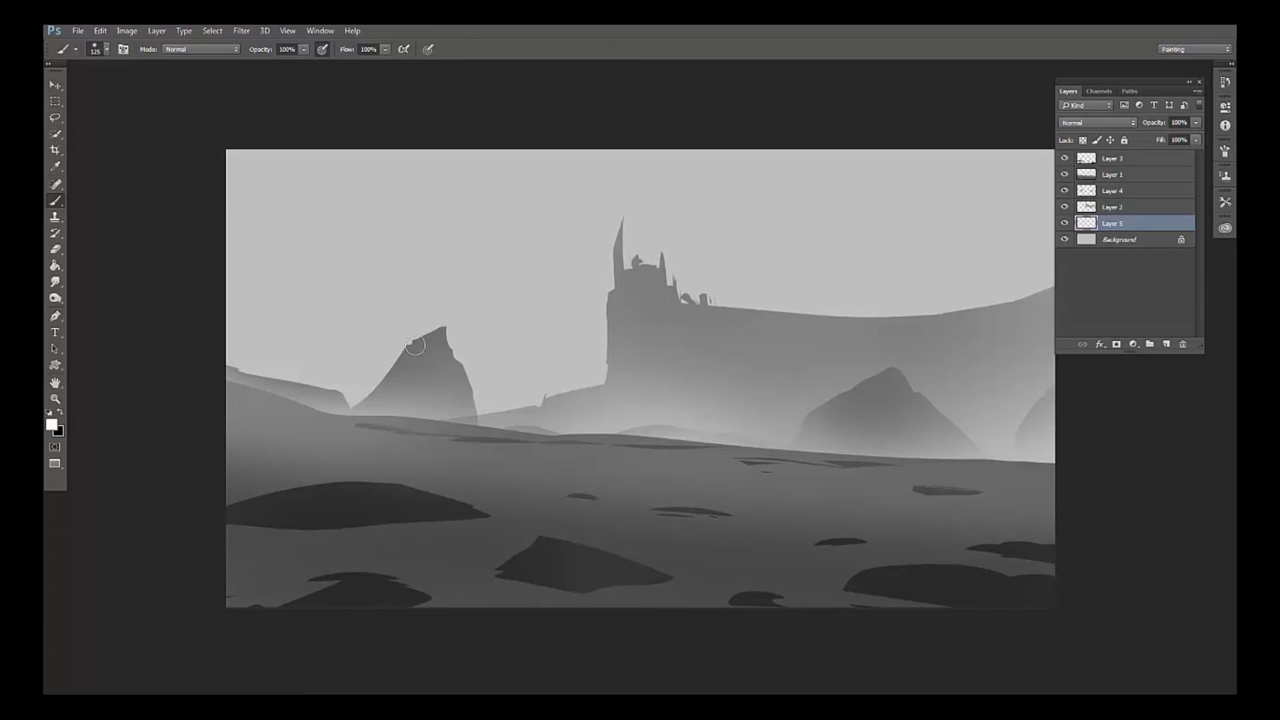
- Paint light cloud streaks across the upper-left sky with a 1300 px brush, undoing one near the castle
{"action": "key", "text": "bracketright"}
{"action": "key", "text": "bracketright"}
{"action": "key", "text": "bracketright"}
{"action": "mouse_move", "coordinate": [408, 177]}
{"action": "left_mouse_down"}
{"action": "mouse_move", "coordinate": [363, 177]}
{"action": "mouse_move", "coordinate": [460, 166]}
{"action": "mouse_move", "coordinate": [656, 232]}
{"action": "left_mouse_up"}
{"action": "key", "text": "bracketleft"}
{"action": "key", "text": "bracketleft"}
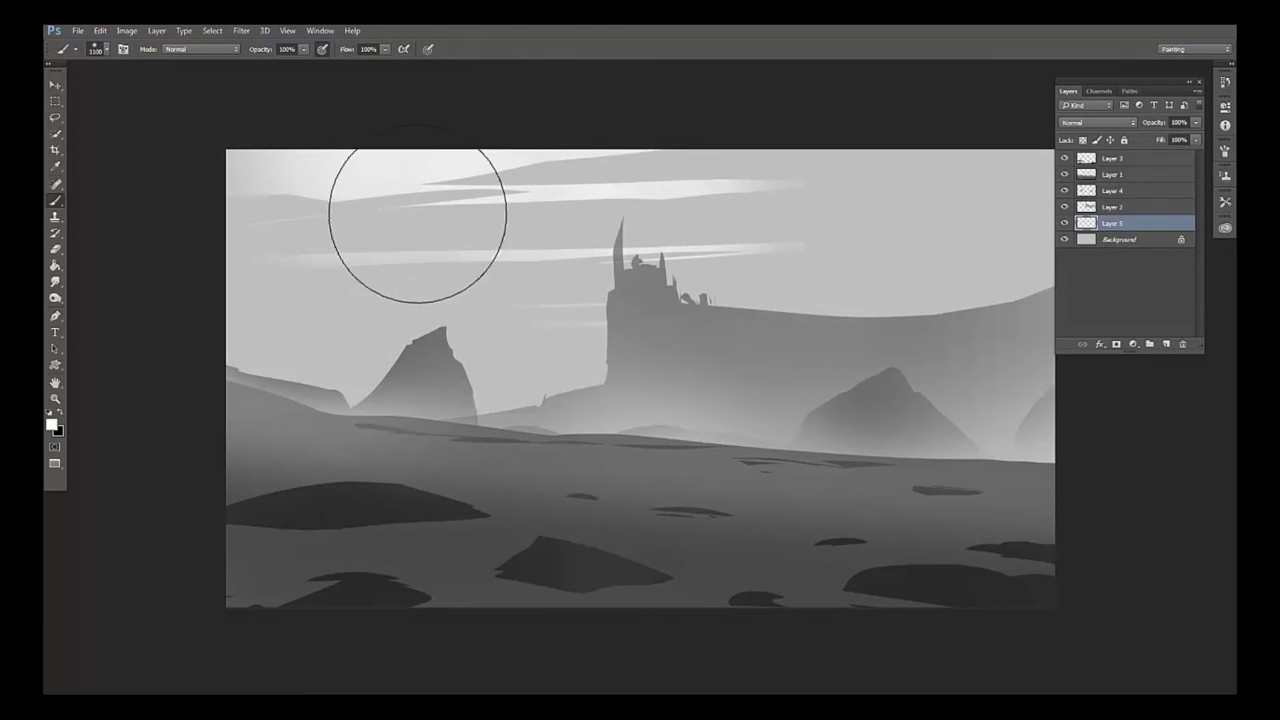
{"action": "key", "text": "ctrl+z"}
{"action": "left_click", "coordinate": [1064, 223]}
{"action": "left_click", "coordinate": [1064, 223]}
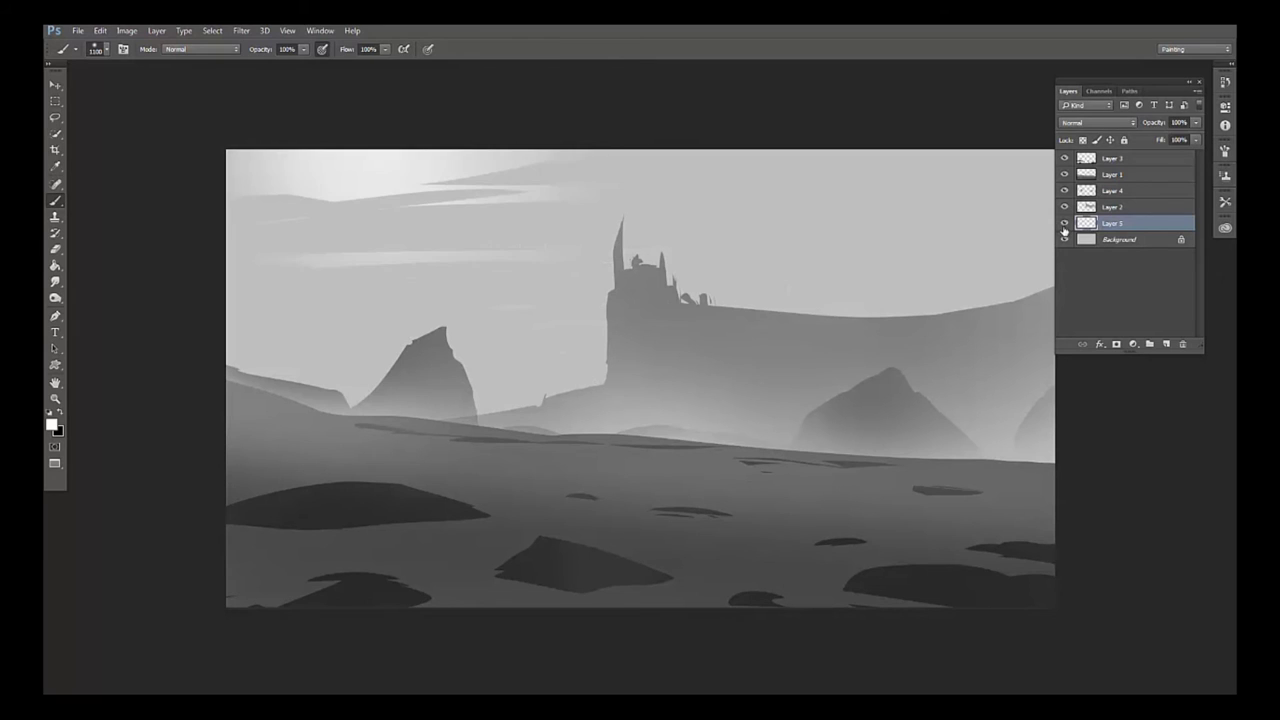
{"action": "key", "text": "bracketleft"}
{"action": "key", "text": "bracketleft"}
{"action": "key", "text": "bracketleft"}
- Paint pale streaks on both sides of the castle and brighten the top sky bands with soft white
{"action": "left_click_drag", "start_coordinate": [610, 255], "coordinate": [530, 255]}
{"action": "left_click_drag", "start_coordinate": [600, 305], "coordinate": [480, 305]}
{"action": "left_click_drag", "start_coordinate": [490, 256], "coordinate": [394, 276]}
{"action": "left_click_drag", "start_coordinate": [703, 240], "coordinate": [850, 240]}
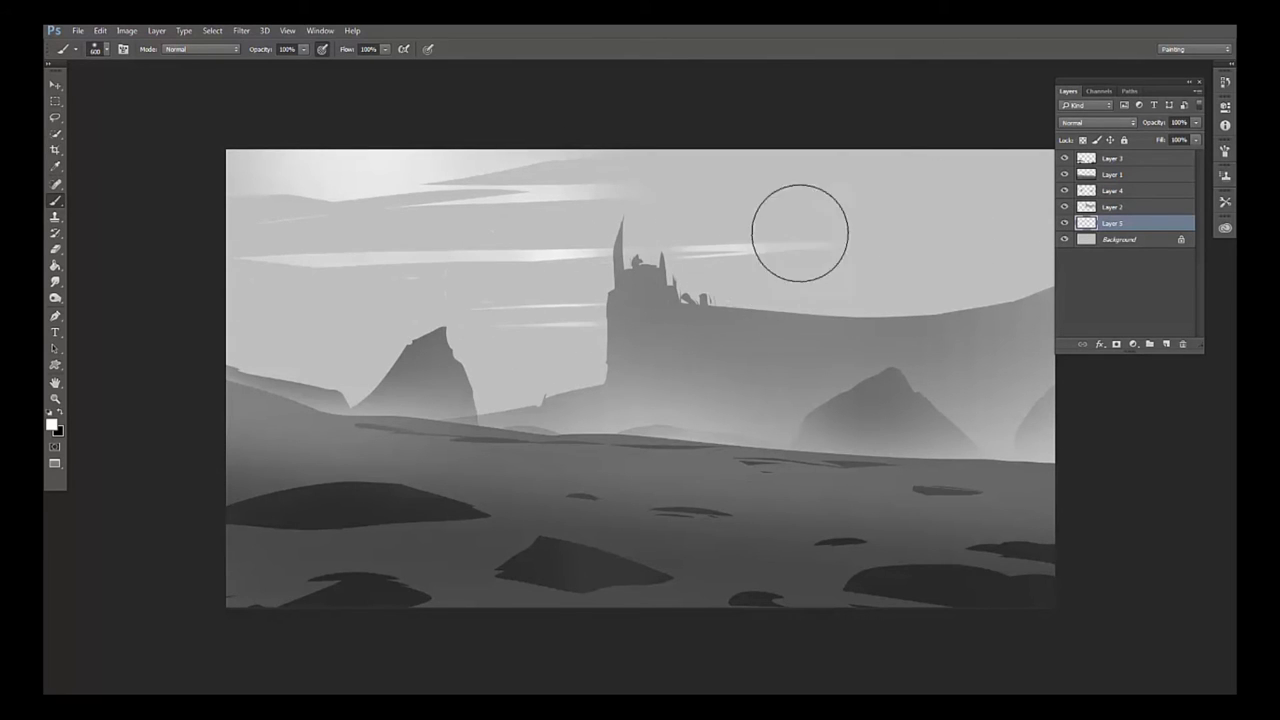
{"action": "key", "text": "bracketright"}
{"action": "key", "text": "bracketright"}
{"action": "key", "text": "bracketright"}
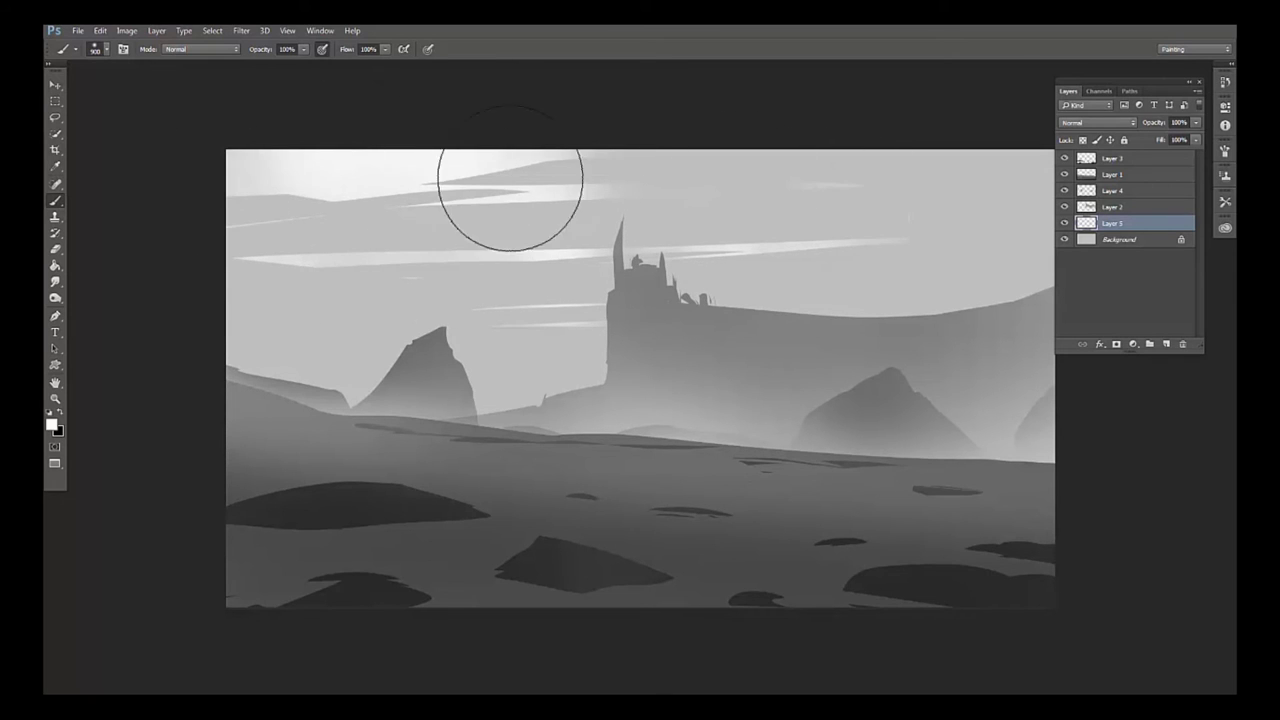
{"action": "left_click_drag", "start_coordinate": [725, 123], "coordinate": [917, 108]}
{"action": "left_click_drag", "start_coordinate": [300, 171], "coordinate": [632, 140]}
{"action": "key", "text": "bracketleft"}
{"action": "key", "text": "bracketleft"}
{"action": "key", "text": "bracketleft"}
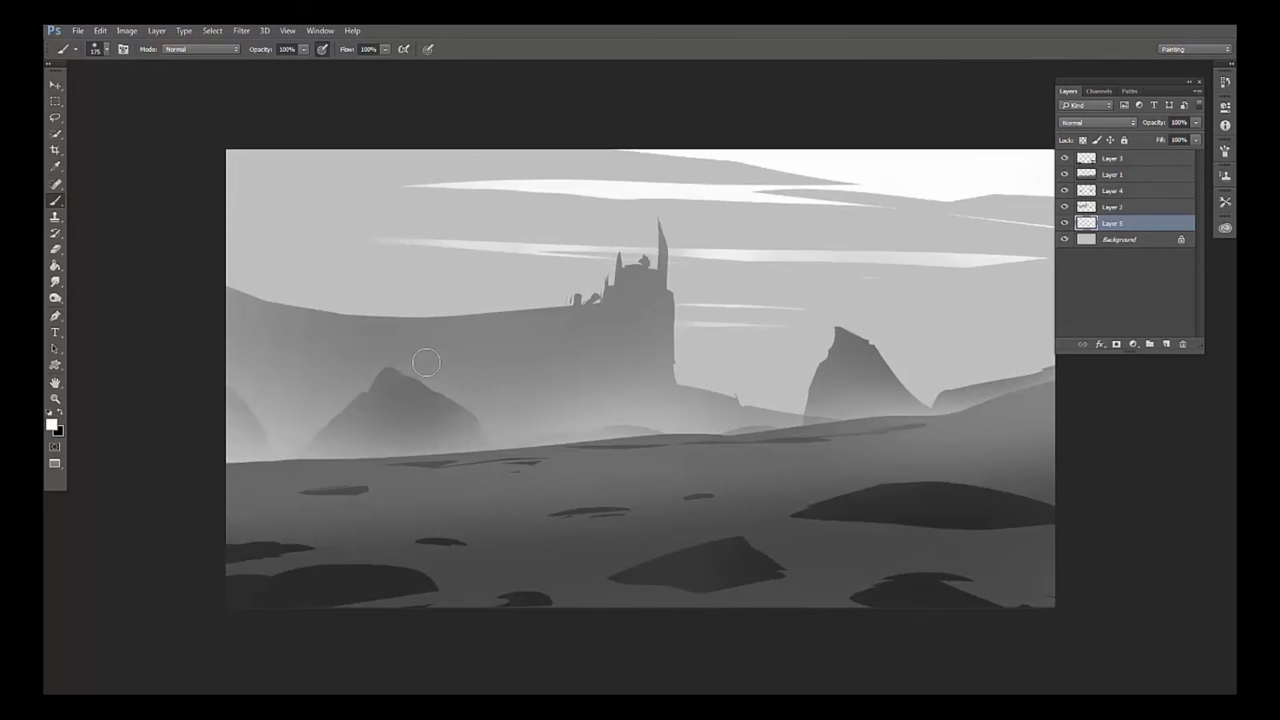
{"action": "key", "text": "ctrl+minus"}
{"action": "key", "text": "ctrl+minus"}
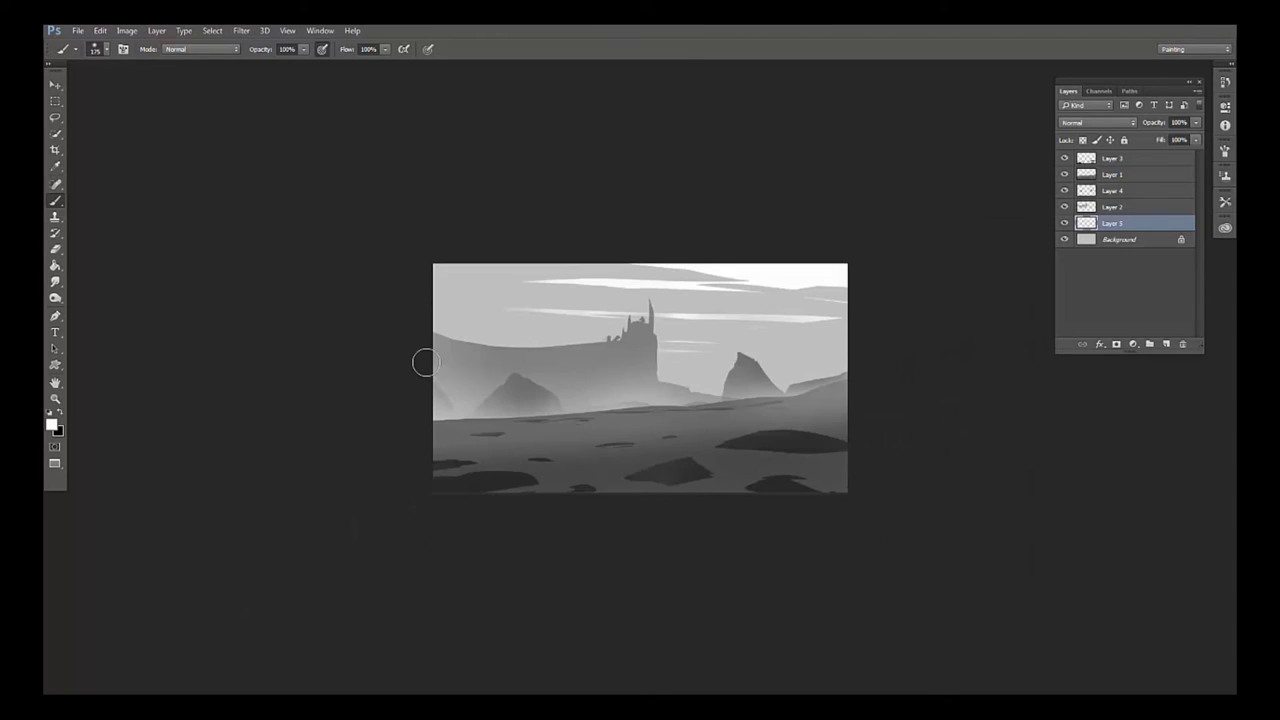
{"action": "key", "text": "ctrl+plus"}
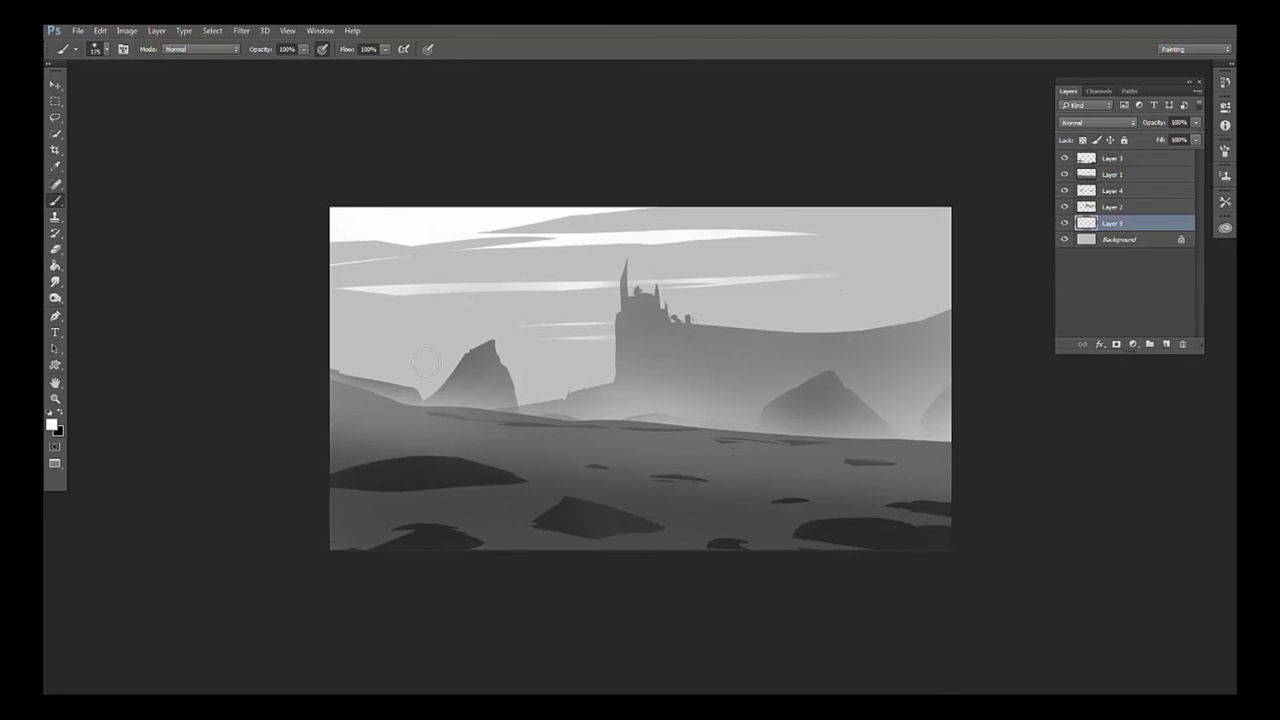
{"action": "key", "text": "h"}
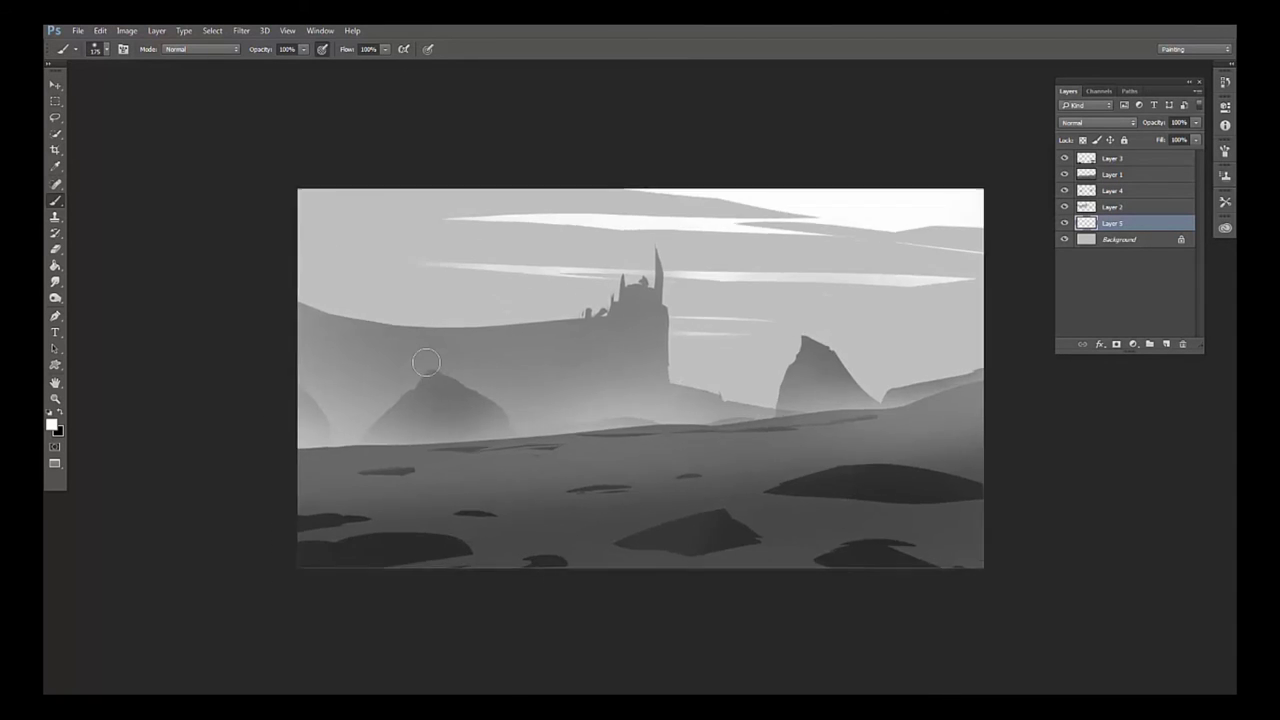
{"action": "key", "text": "ctrl+minus"}
{"action": "key", "text": "h"}
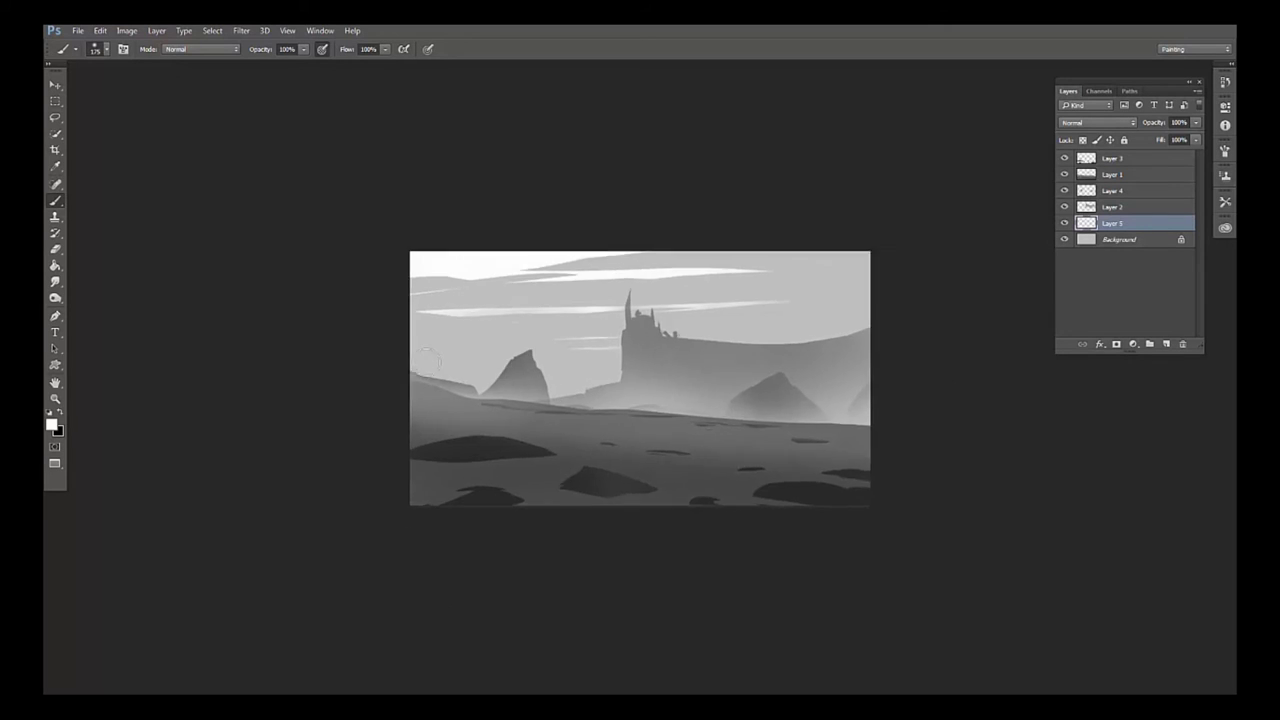
{"action": "key", "text": "ctrl+plus"}
{"action": "key", "text": "ctrl+plus"}
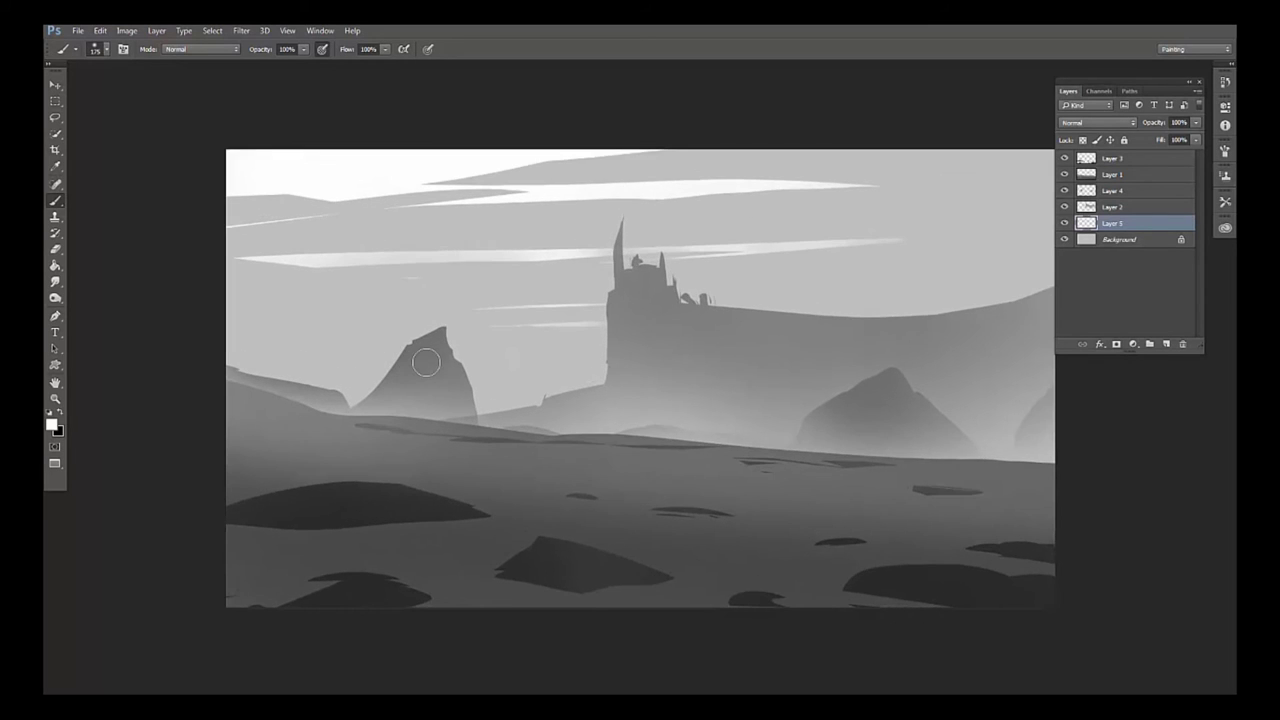
{"action": "key", "text": "l"}
{"action": "left_click", "coordinate": [1064, 239]}
- Show the Background again and add a new Layer 6 above Layer 1
{"action": "left_click", "coordinate": [1064, 239]}
{"action": "left_click", "coordinate": [1167, 344]}
{"action": "left_click_drag", "start_coordinate": [1107, 224], "coordinate": [1113, 176]}
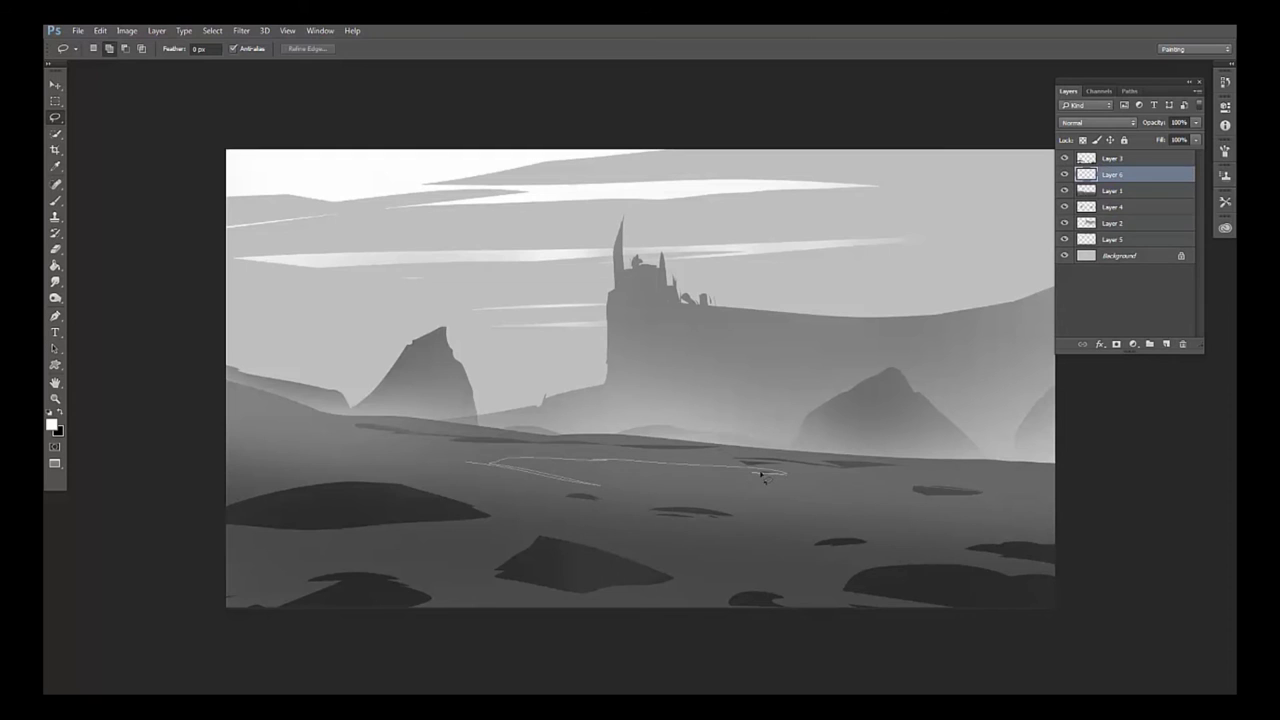
- Lasso winding path bands across the middle, left, bottom and right of the ground
{"action": "mouse_move", "coordinate": [763, 478]}
{"action": "left_mouse_down"}
{"action": "mouse_move", "coordinate": [268, 453]}
{"action": "mouse_move", "coordinate": [314, 437]}
{"action": "left_mouse_up"}
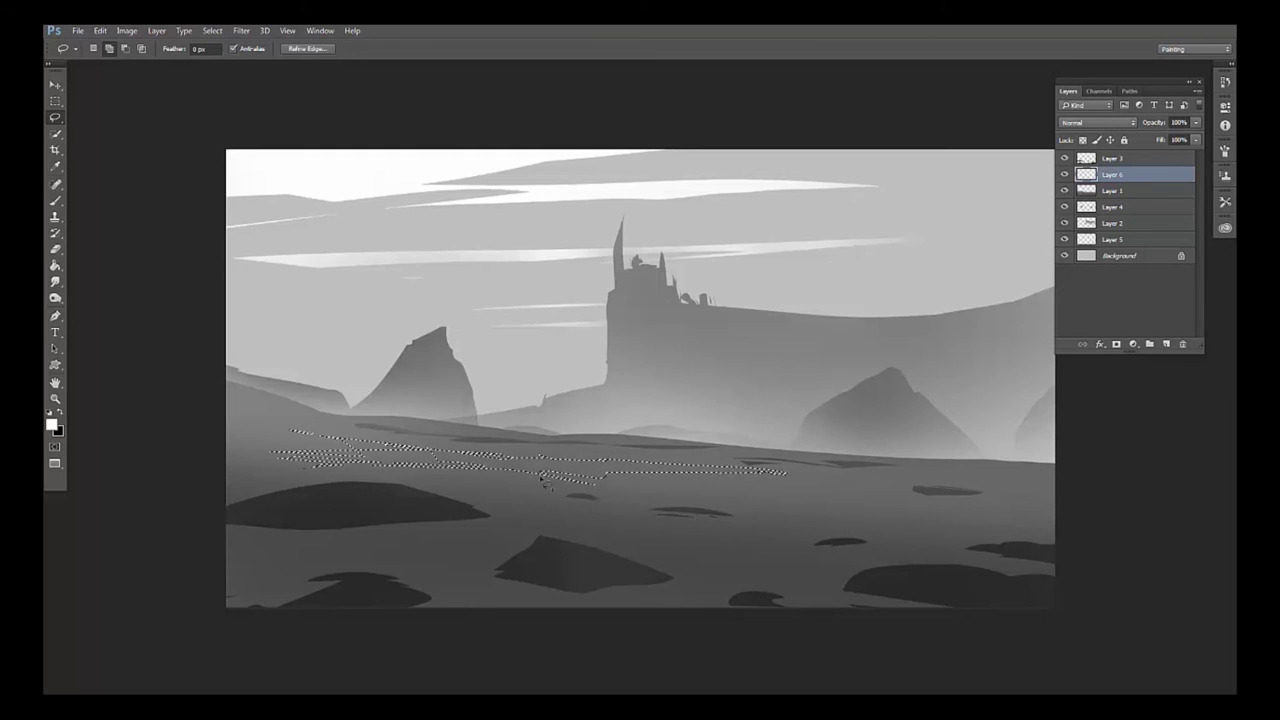
{"action": "left_click_drag", "start_coordinate": [548, 483], "coordinate": [500, 488]}
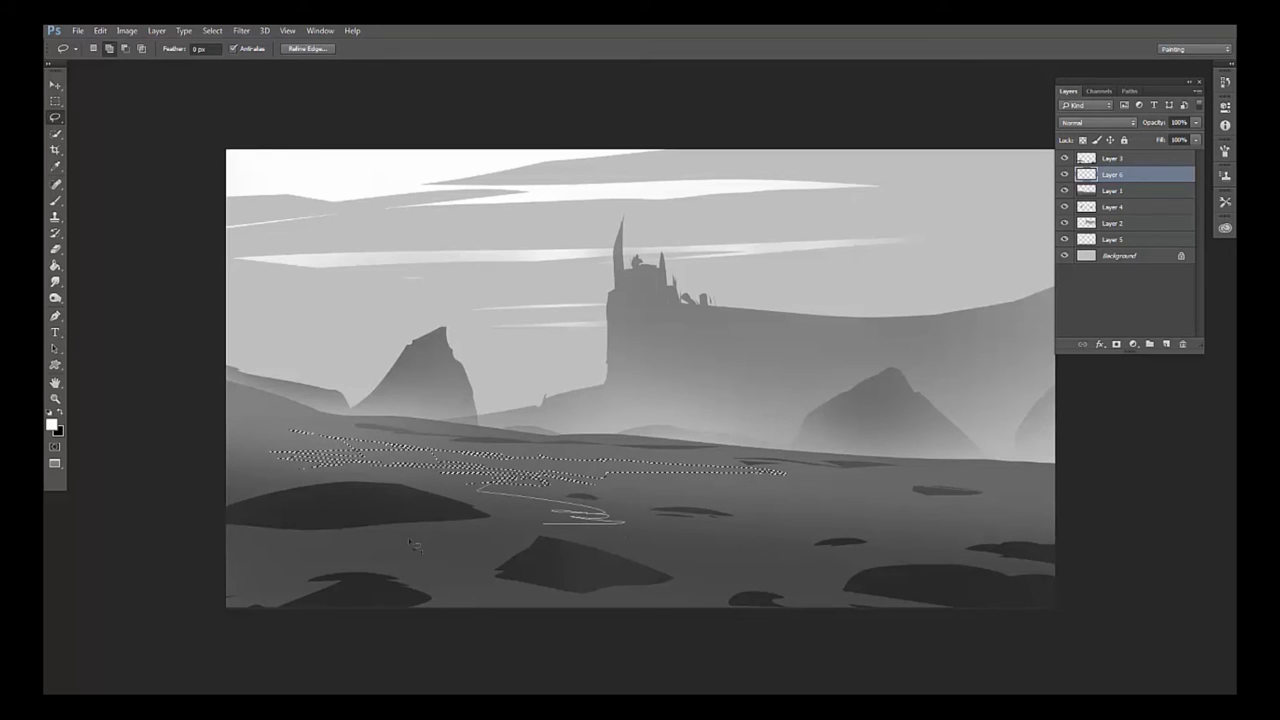
{"action": "left_click_drag", "start_coordinate": [402, 493], "coordinate": [360, 475]}
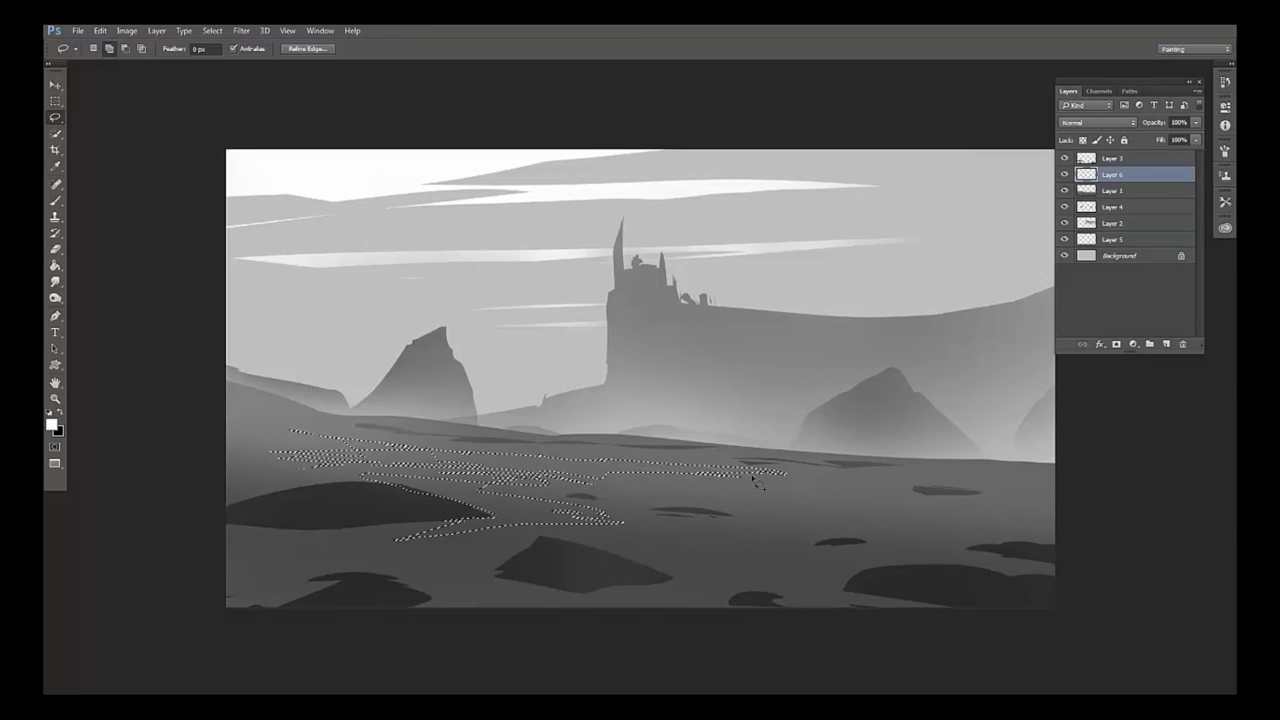
{"action": "left_click_drag", "start_coordinate": [378, 428], "coordinate": [216, 429]}
{"action": "left_click_drag", "start_coordinate": [822, 493], "coordinate": [886, 490]}
{"action": "left_click_drag", "start_coordinate": [646, 540], "coordinate": [728, 561]}
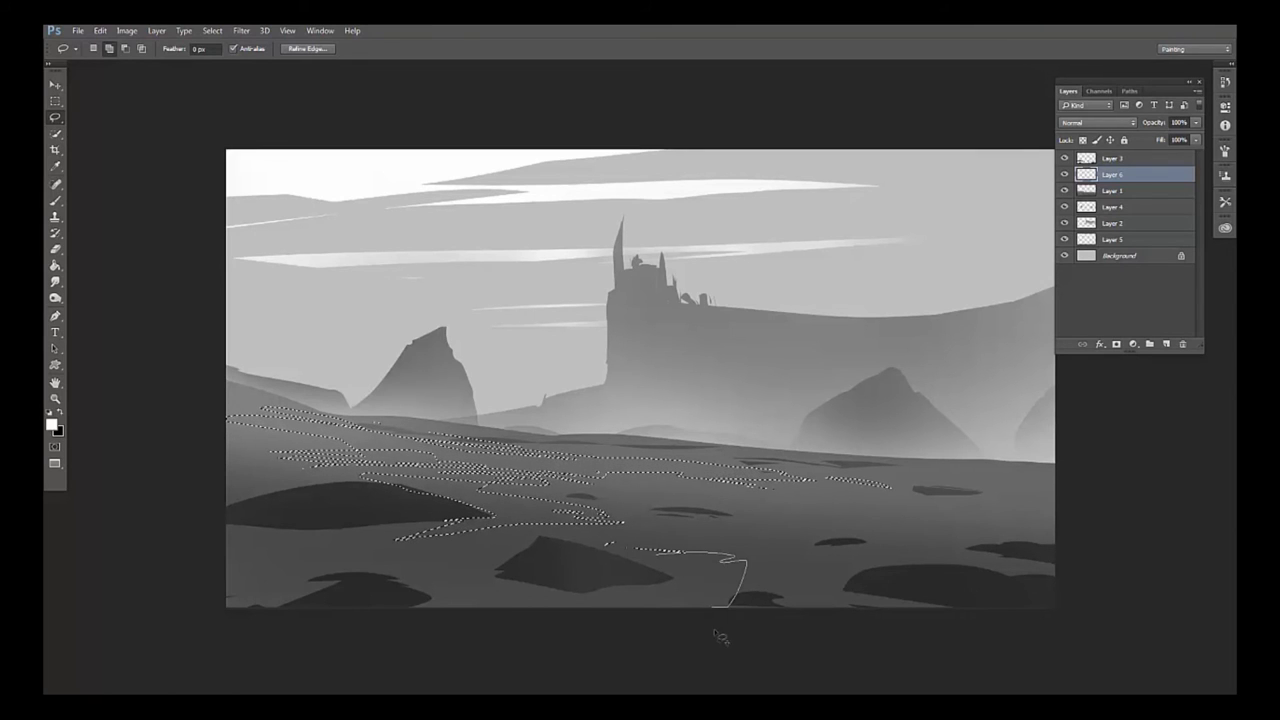
{"action": "left_click_drag", "start_coordinate": [368, 598], "coordinate": [228, 562]}
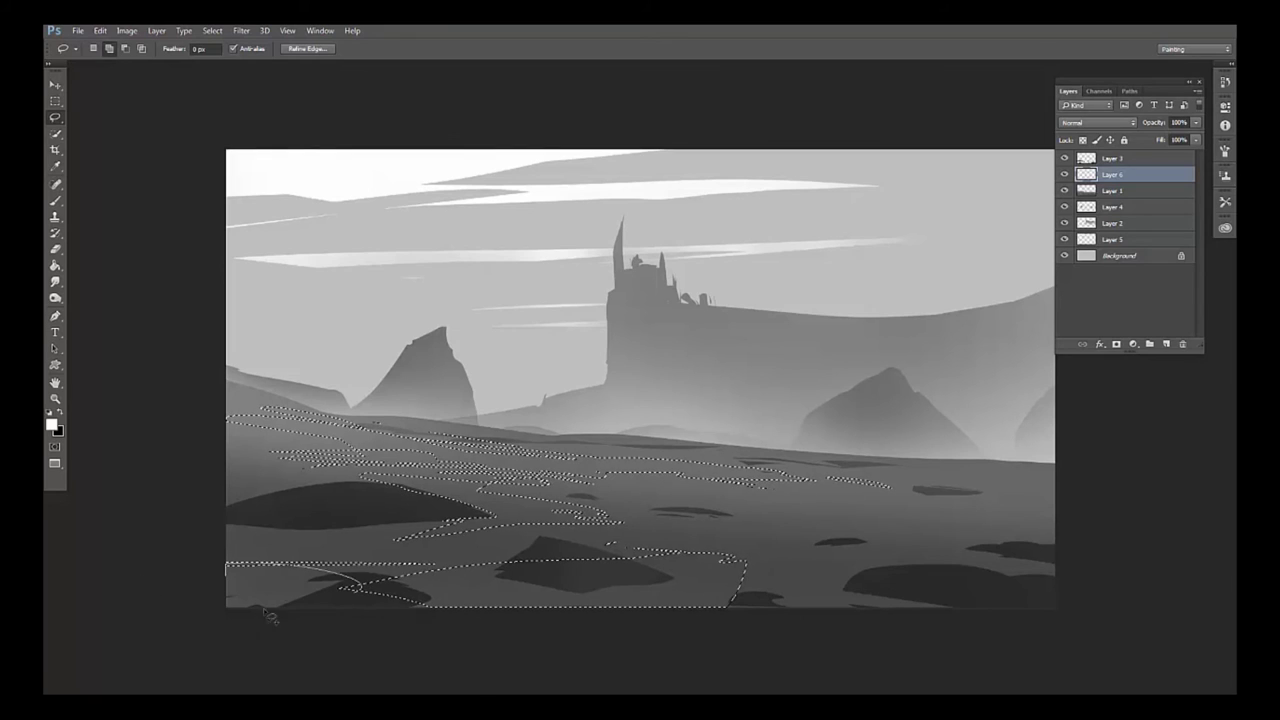
{"action": "left_click_drag", "start_coordinate": [790, 548], "coordinate": [880, 527]}
{"action": "left_click_drag", "start_coordinate": [735, 512], "coordinate": [732, 517]}
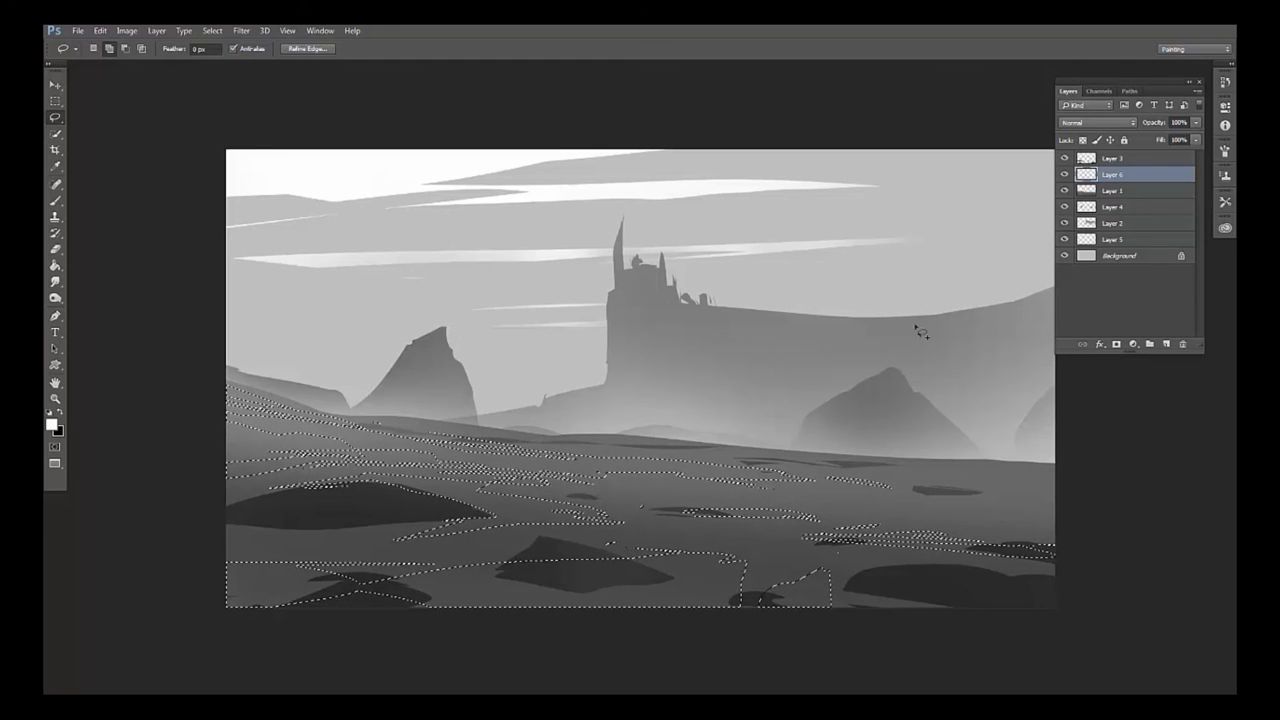
{"action": "left_click_drag", "start_coordinate": [1086, 190], "coordinate": [1100, 192]}
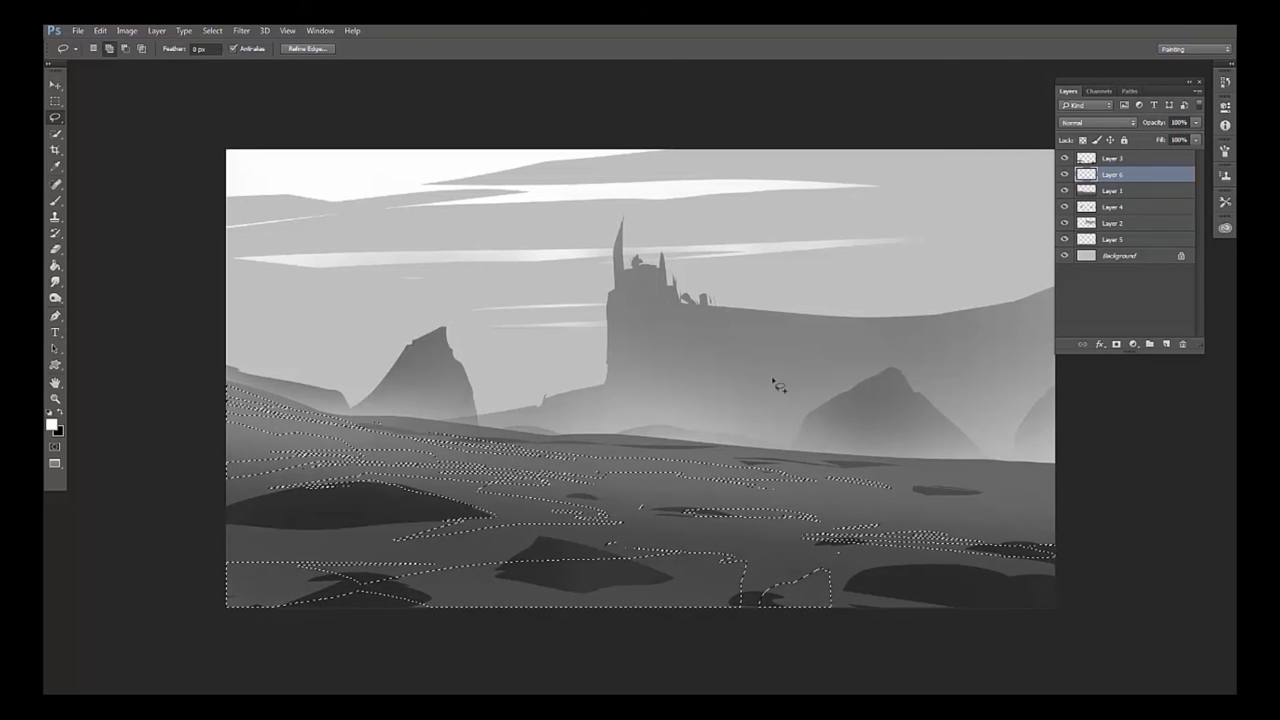
- Paint lighter grey winding paths across the dark foreground with a 900 brush, toggling Layer 3 to compare
{"action": "key", "text": "bracketright"}
{"action": "key", "text": "bracketright"}
{"action": "key", "text": "bracketright"}
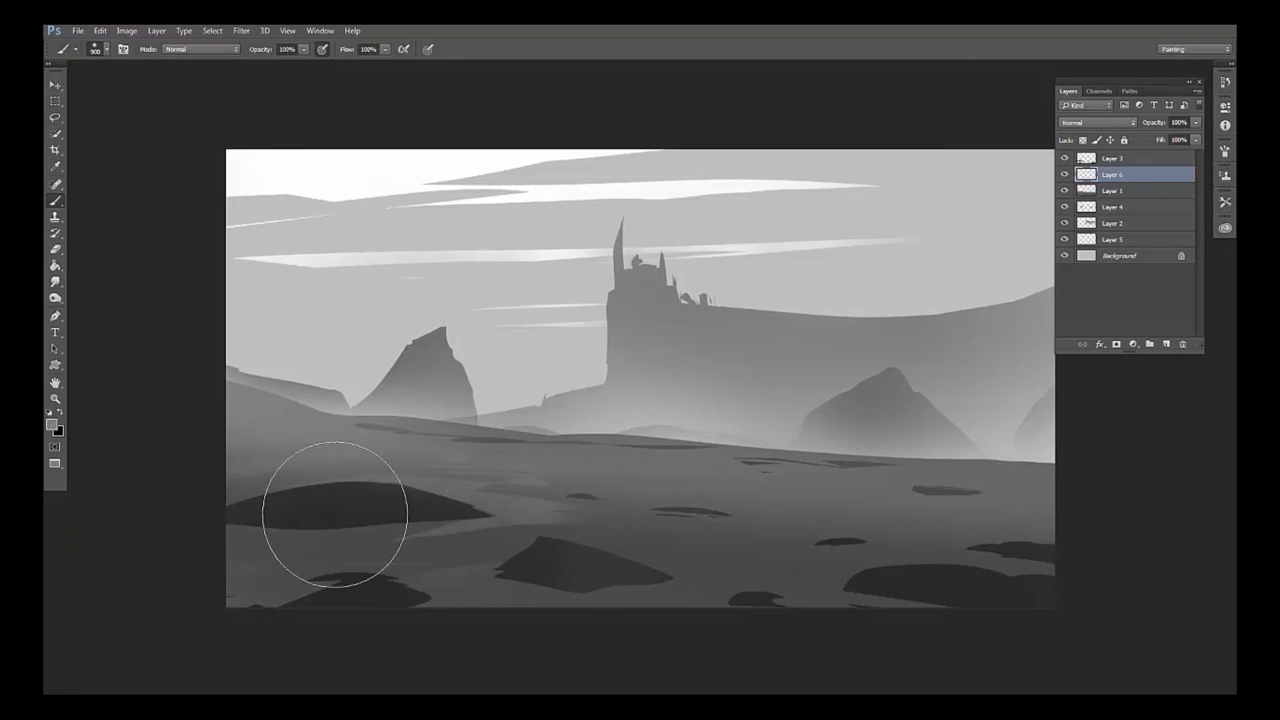
{"action": "left_click_drag", "start_coordinate": [400, 514], "coordinate": [623, 463]}
{"action": "left_click_drag", "start_coordinate": [286, 571], "coordinate": [679, 577]}
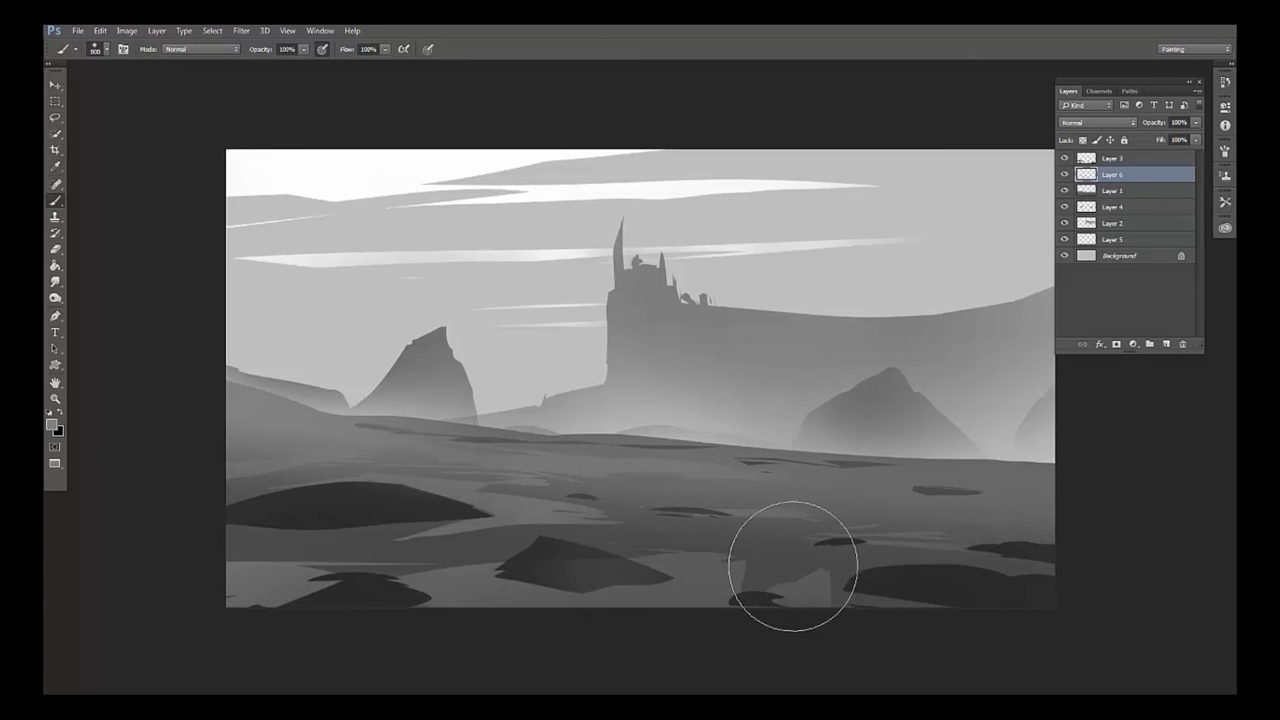
{"action": "left_click", "coordinate": [1064, 160]}
{"action": "left_click", "coordinate": [1064, 160]}
{"action": "left_click", "coordinate": [1064, 160]}
{"action": "left_click", "coordinate": [1064, 160]}
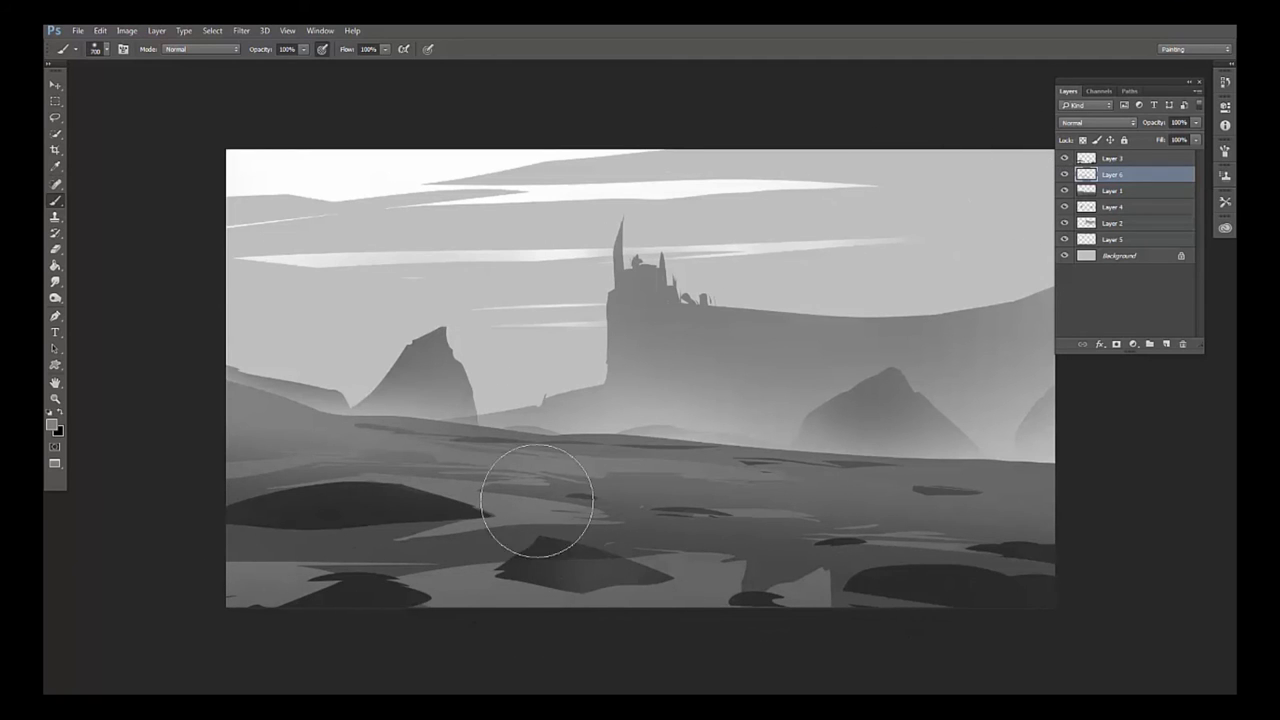
- Reduce the brush size and check the composition on a mirrored, zoomed-out canvas
{"action": "key", "text": "bracketleft"}
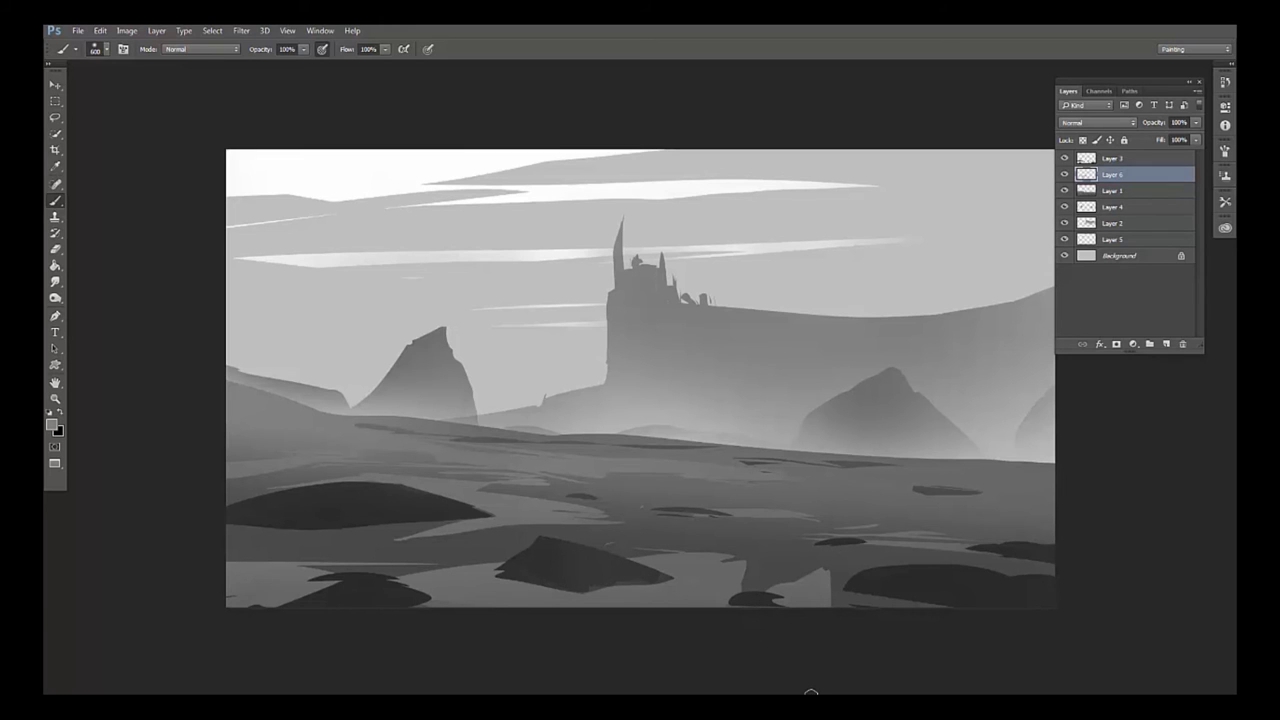
{"action": "key", "text": "ctrl+shift+h"}
{"action": "key", "text": "ctrl+minus"}
{"action": "key", "text": "ctrl+minus"}
{"action": "key", "text": "ctrl+shift+h"}
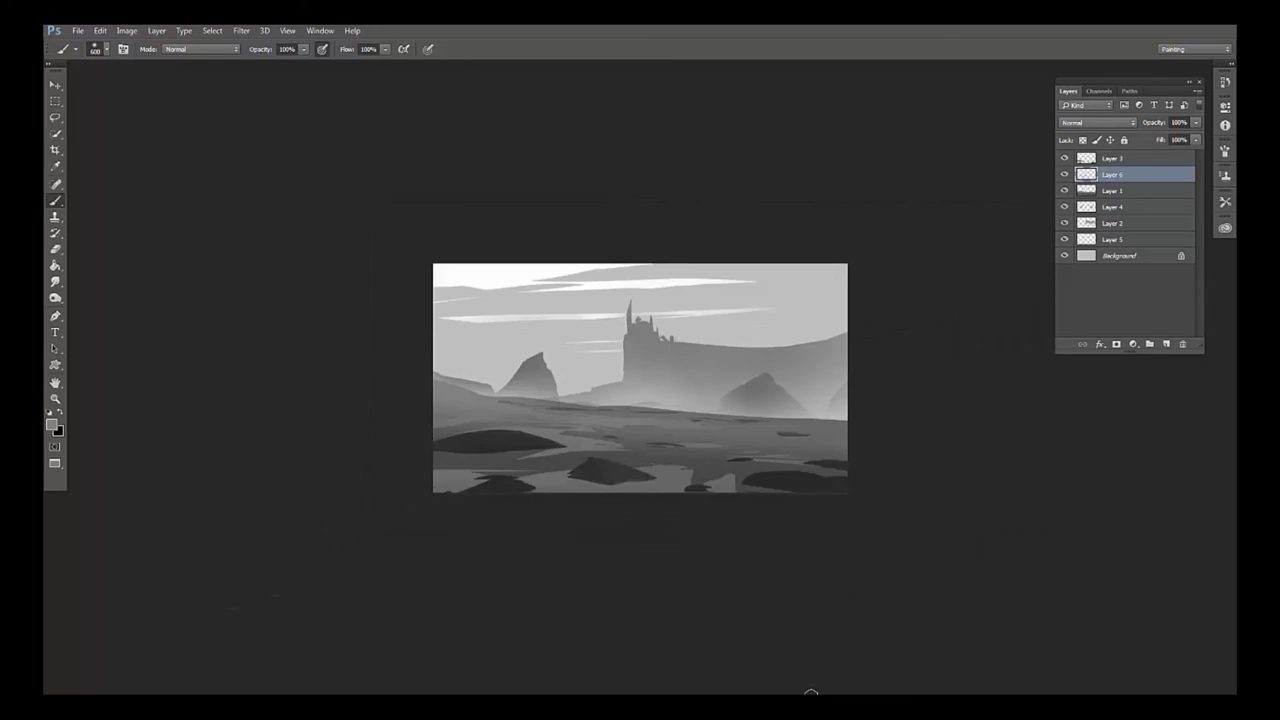
{"action": "key", "text": "ctrl+plus"}
{"action": "key", "text": "ctrl+plus"}
- Add a new Layer 7 at the top of the stack for the figure
{"action": "key", "text": "l"}
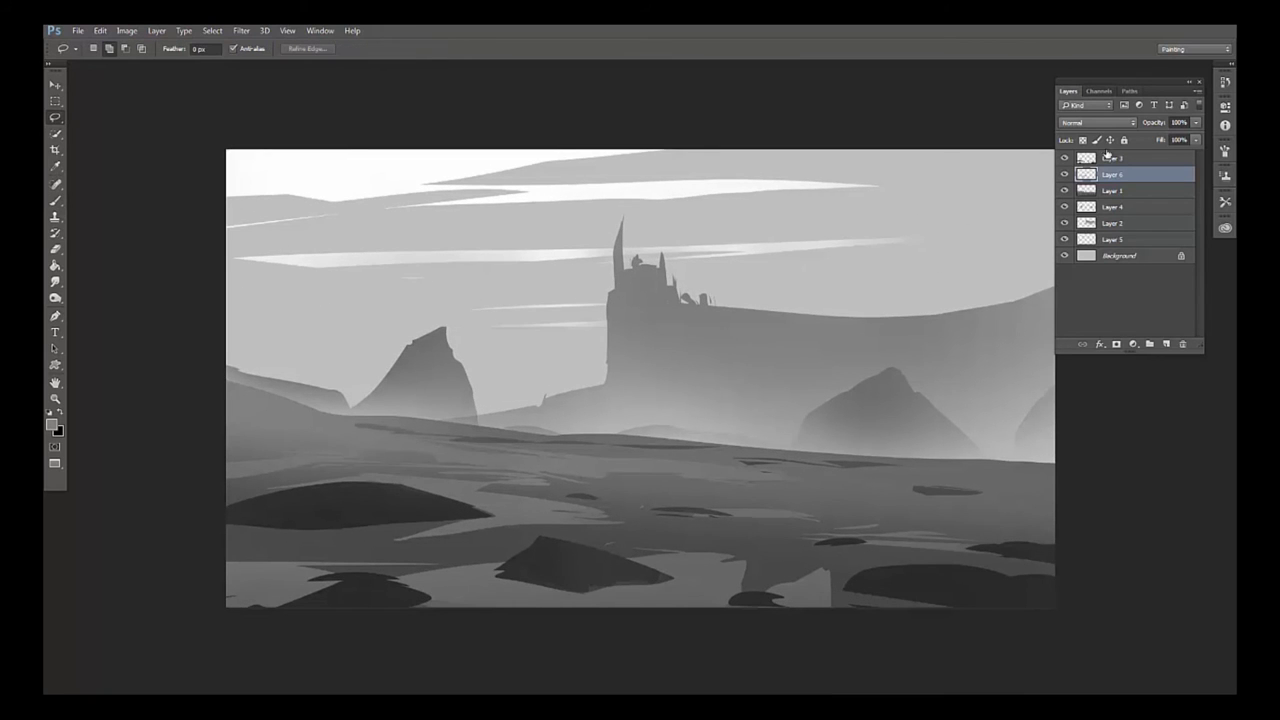
{"action": "left_click", "coordinate": [1111, 160]}
{"action": "left_click", "coordinate": [1166, 343]}
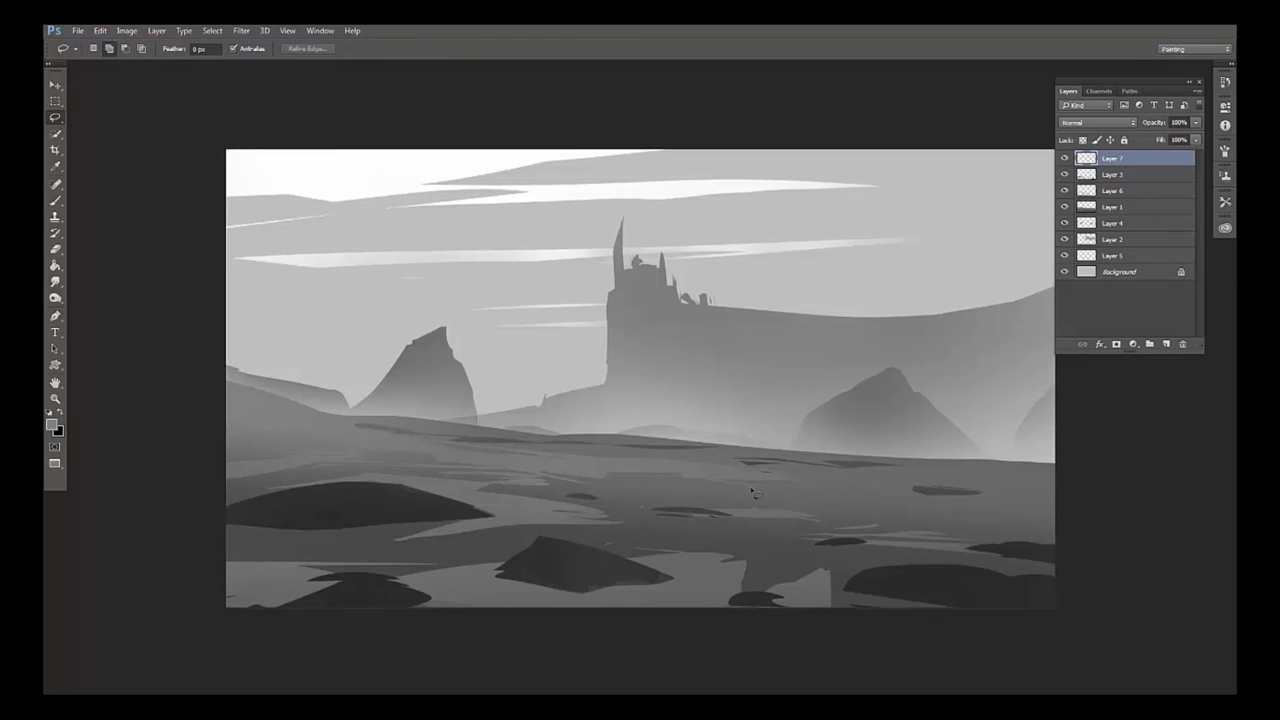
- Lasso a thin standing figure with a tall spear on the ground, adding and subtracting areas
{"action": "left_click_drag", "start_coordinate": [763, 509], "coordinate": [764, 512]}
{"action": "left_click_drag", "start_coordinate": [733, 425], "coordinate": [745, 510]}
{"action": "key", "text": "alt"}
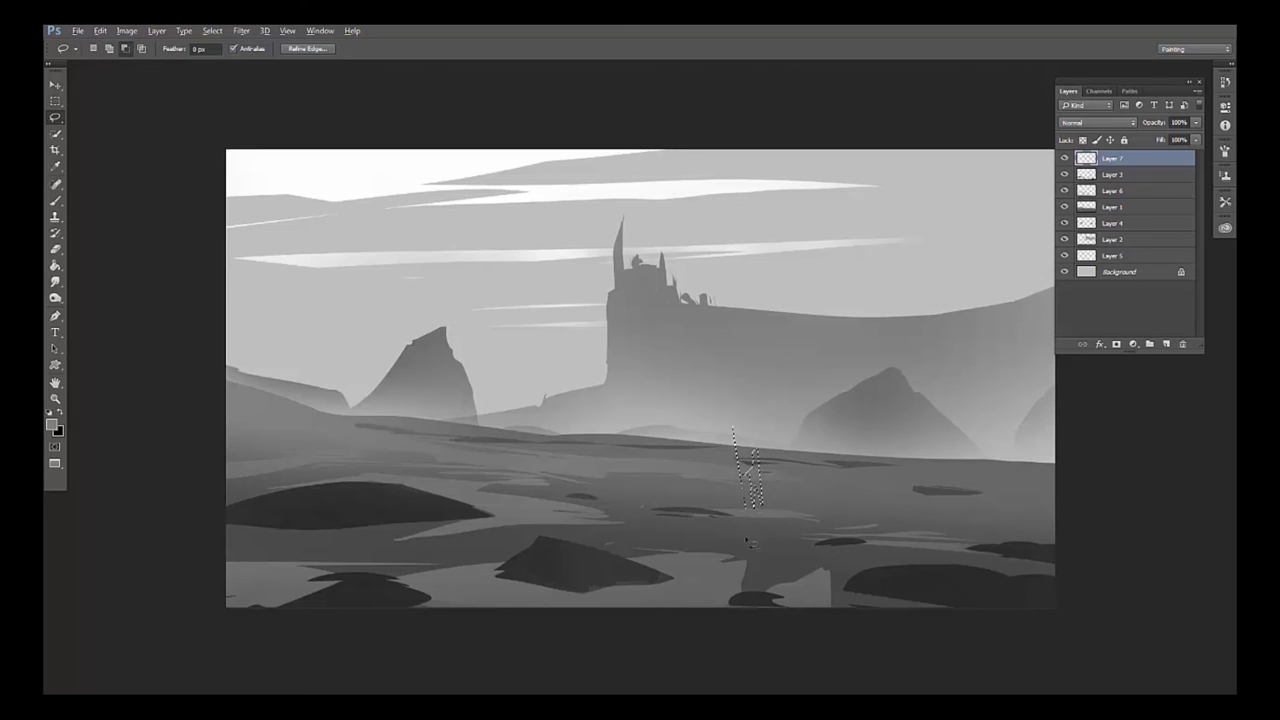
{"action": "key", "text": "shift"}
{"action": "key", "text": "alt"}
{"action": "key", "text": "shift"}
{"action": "key", "text": "alt"}
{"action": "key", "text": "shift"}
{"action": "key", "text": "b"}
{"action": "key", "text": "ctrl+d"}
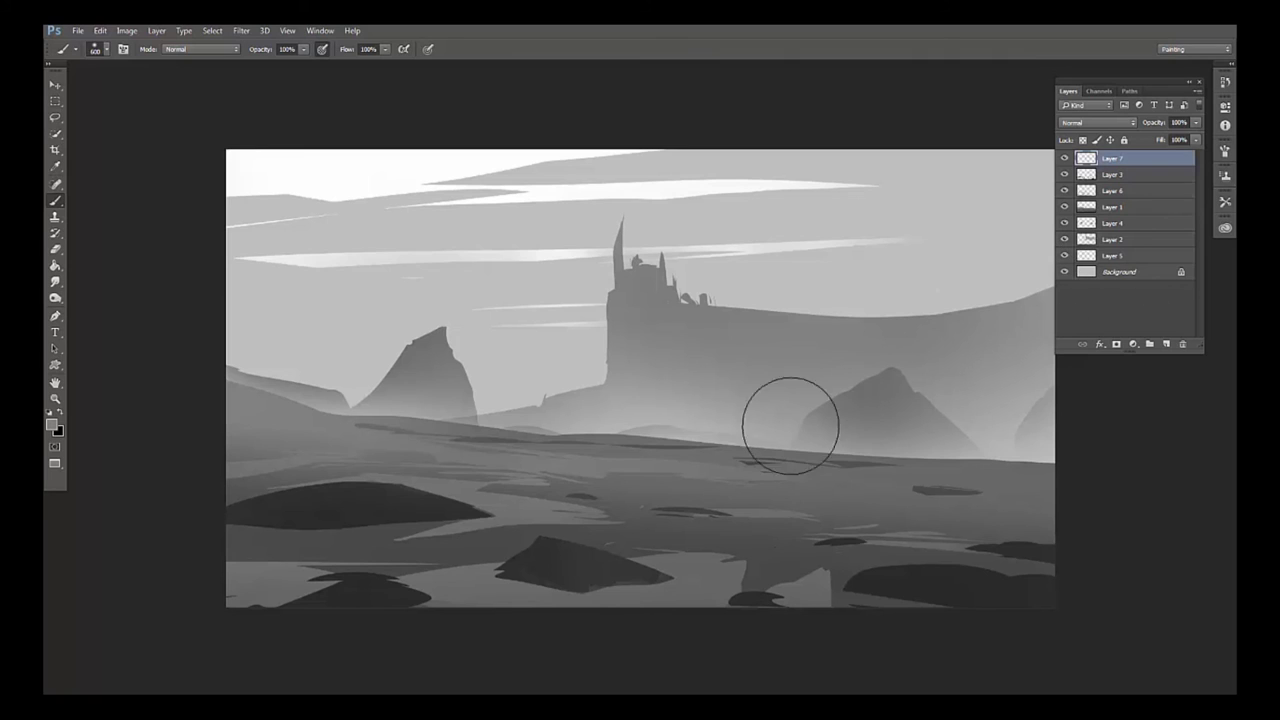
- Paint the figure black, then Free Transform it narrower, taller and wider, checking it mirrored
{"action": "key", "text": "x"}
{"action": "left_click_drag", "start_coordinate": [754, 452], "coordinate": [750, 500]}
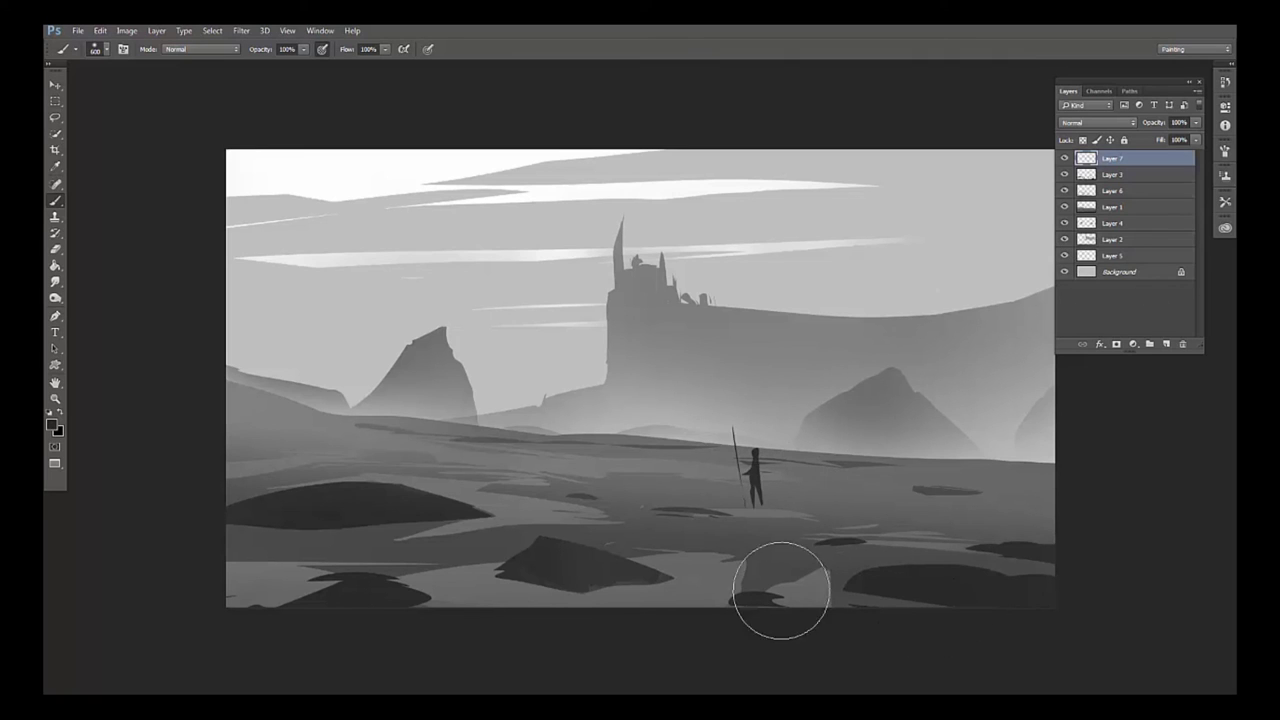
{"action": "key", "text": "ctrl+t"}
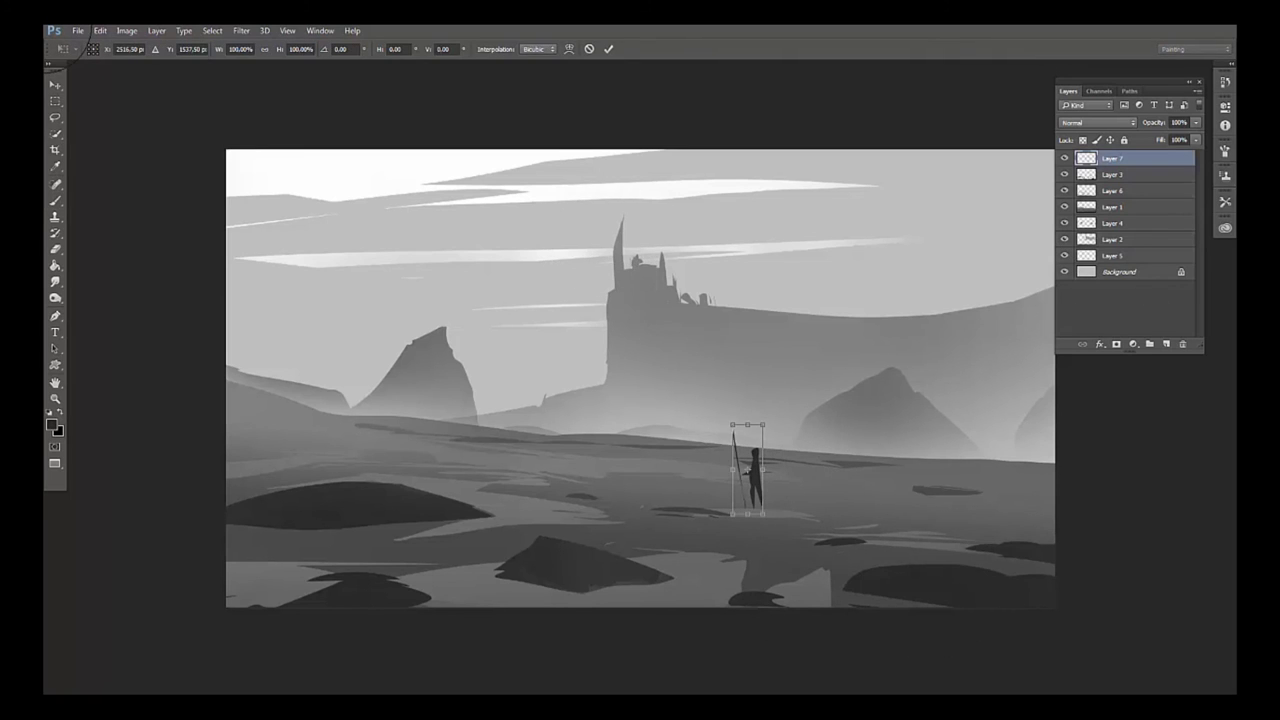
{"action": "mouse_move", "coordinate": [732, 471]}
{"action": "left_mouse_down"}
{"action": "mouse_move", "coordinate": [750, 450]}
{"action": "mouse_move", "coordinate": [752, 405]}
{"action": "left_mouse_up"}
{"action": "left_click_drag", "start_coordinate": [764, 468], "coordinate": [797, 514]}
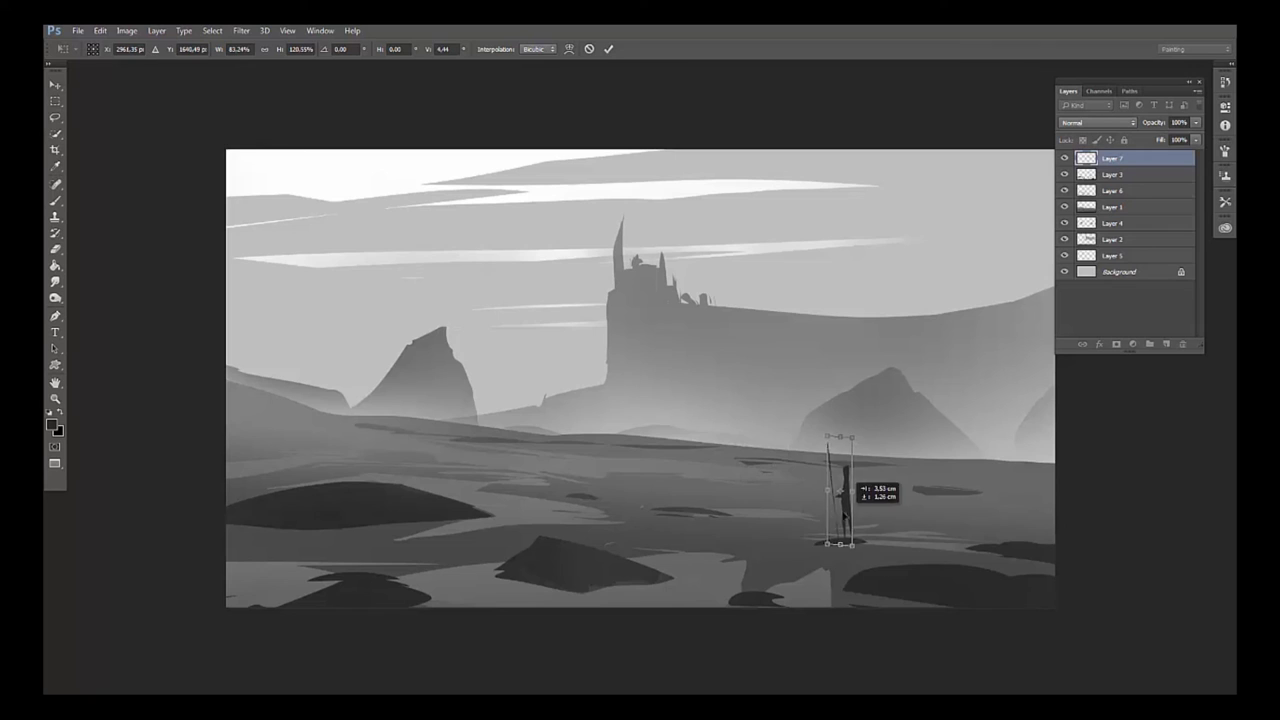
{"action": "left_click_drag", "start_coordinate": [797, 514], "coordinate": [808, 490]}
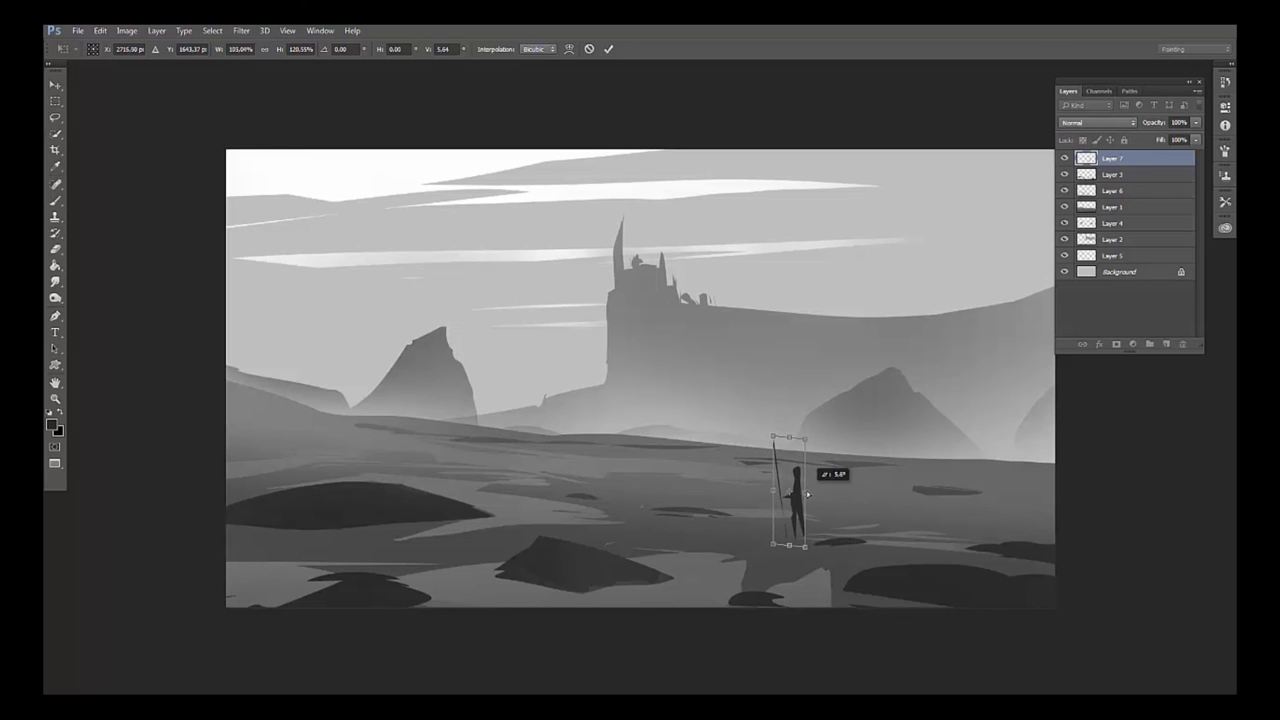
{"action": "key", "text": "Return"}
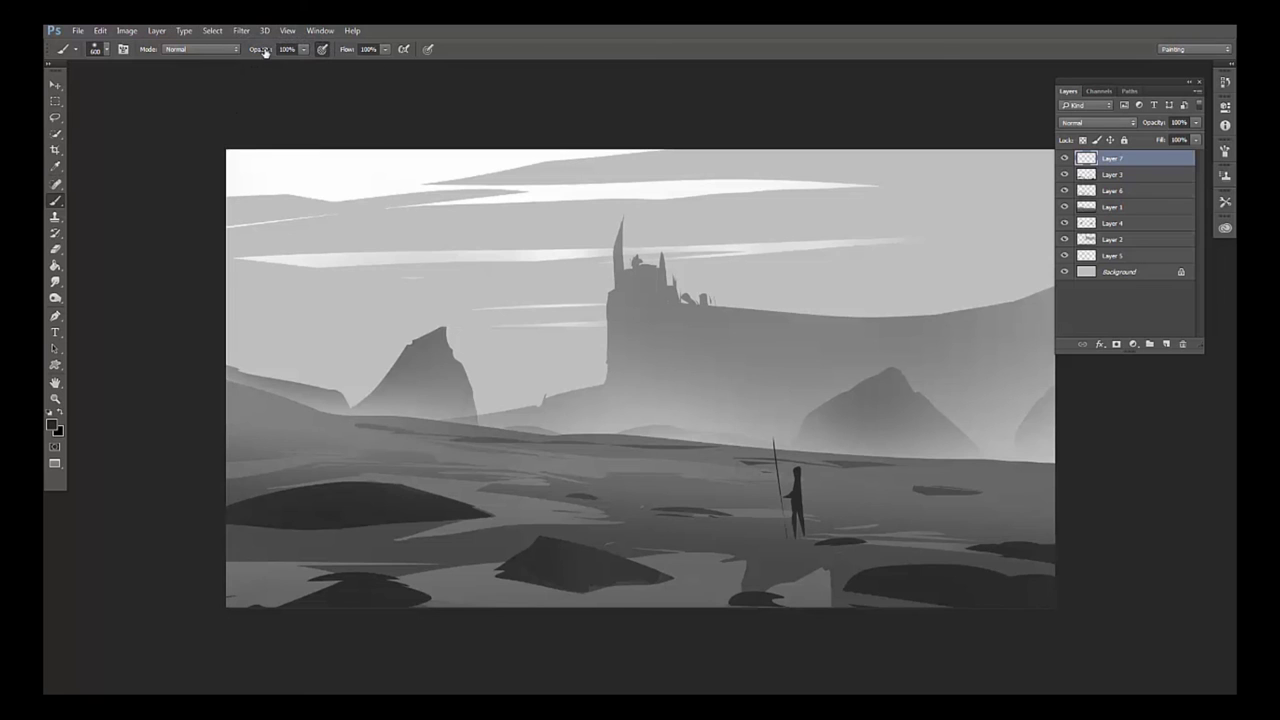
{"action": "key", "text": "h"}
{"action": "key", "text": "ctrl+minus"}
- Restore the normal canvas view and set the brush size to 20
{"action": "key", "text": "h"}
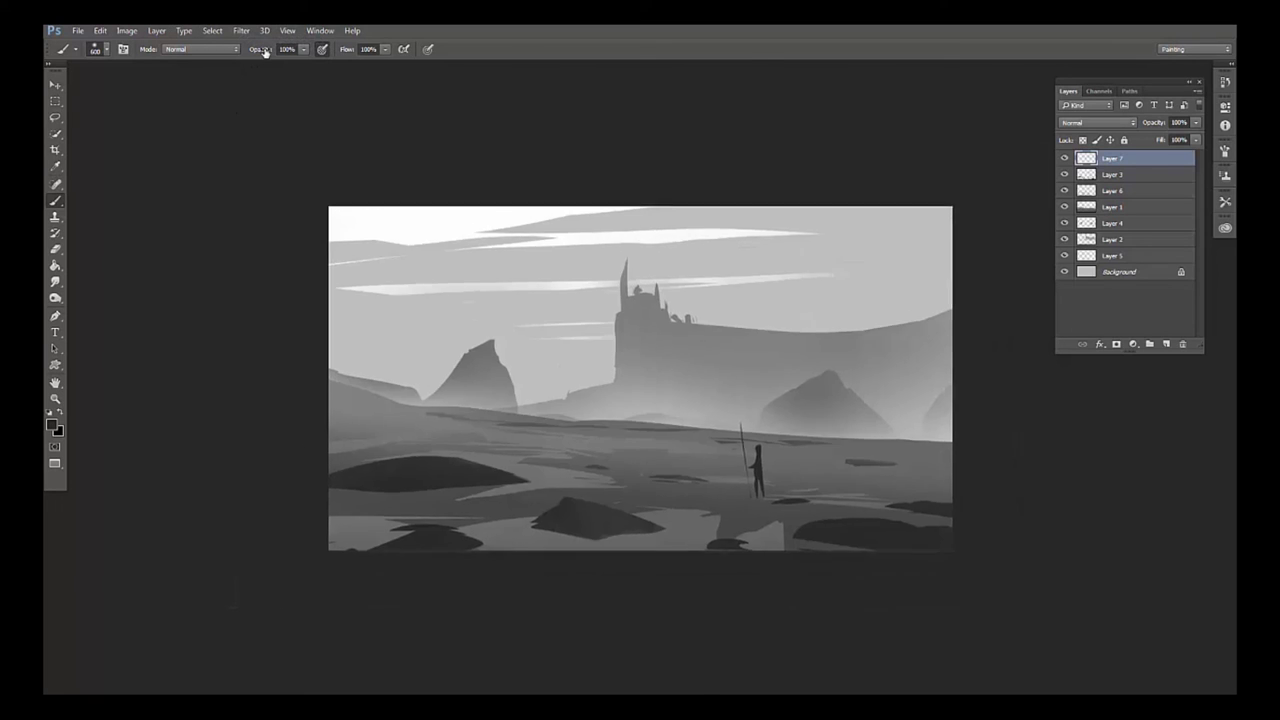
{"action": "key", "text": "ctrl+plus"}
{"action": "key", "text": "l"}
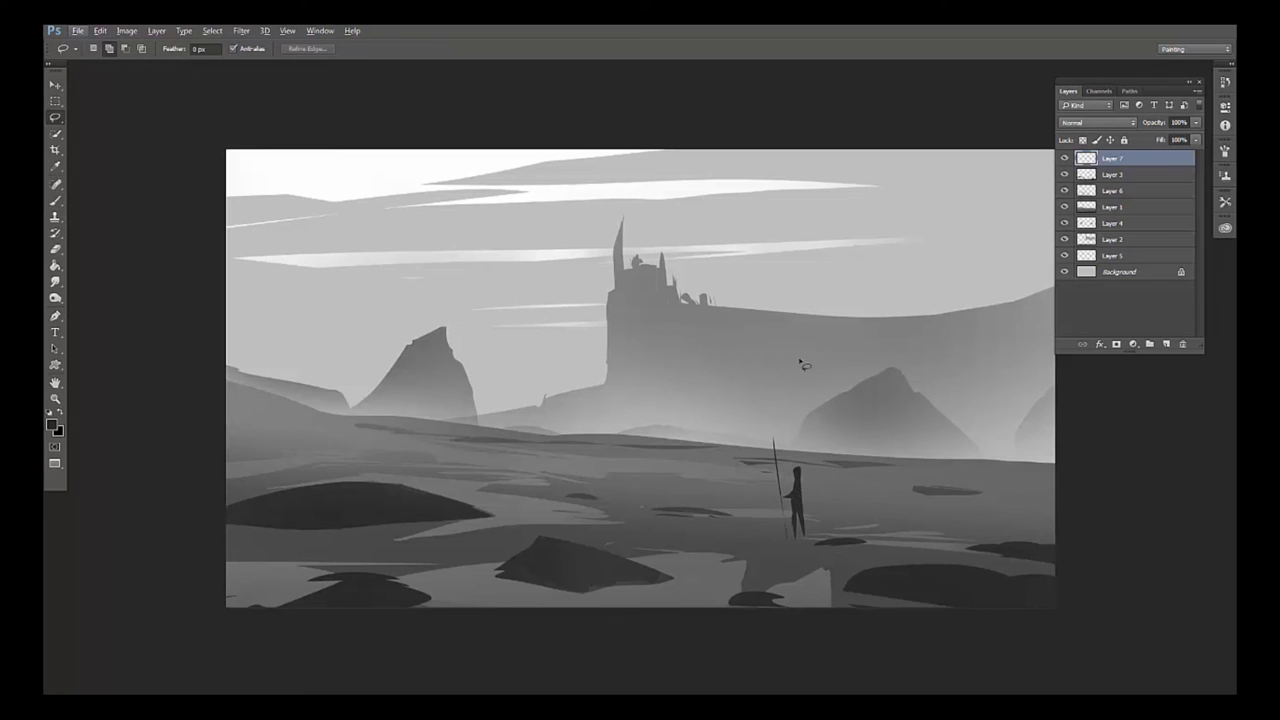
{"action": "key", "text": "m"}
{"action": "key", "text": "b"}
{"action": "key", "text": "bracketleft"}
{"action": "key", "text": "bracketleft"}
{"action": "key", "text": "bracketleft"}
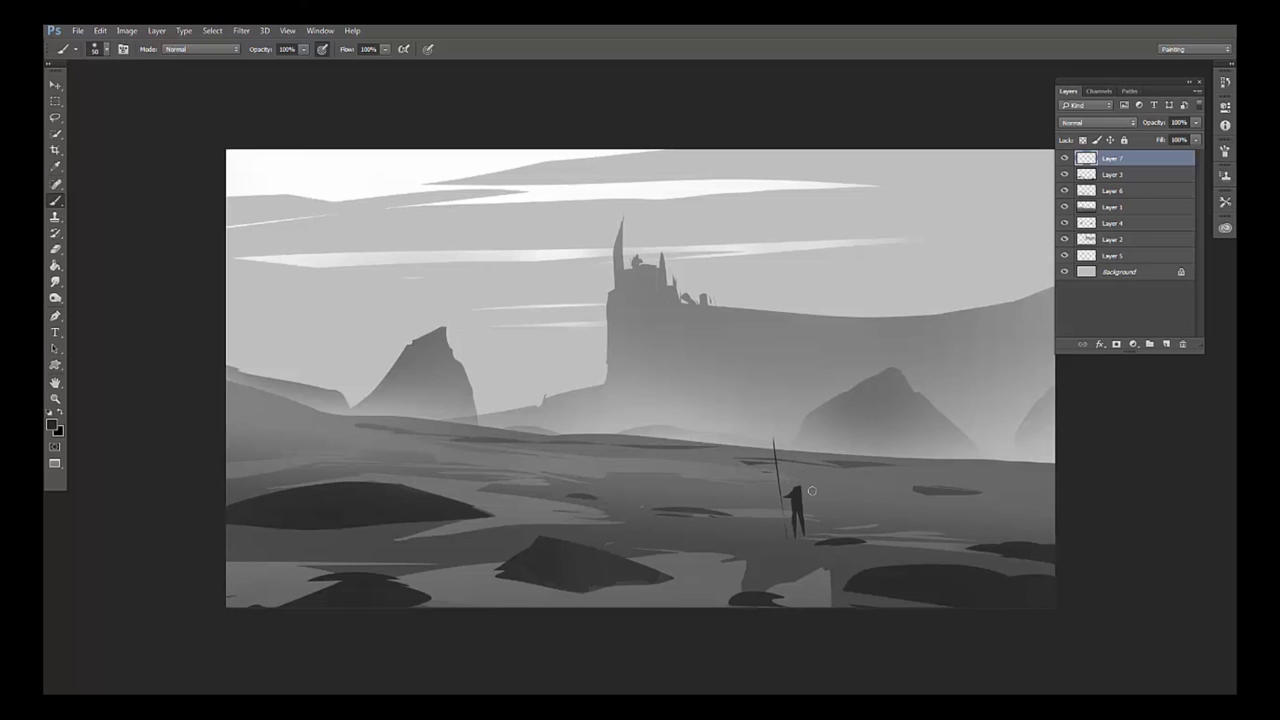
{"action": "key", "text": "bracketleft"}
{"action": "right_click", "coordinate": [797, 473]}
{"action": "key", "text": "Return"}
{"action": "left_click_drag", "start_coordinate": [803, 482], "coordinate": [796, 484]}
- Paint a dark cloak on the figure's right side and a short shadow at its feet
{"action": "left_click_drag", "start_coordinate": [802, 494], "coordinate": [801, 506]}
{"action": "left_click_drag", "start_coordinate": [850, 580], "coordinate": [818, 572]}
{"action": "key", "text": "h"}
{"action": "key", "text": "ctrl+minus"}
{"action": "key", "text": "ctrl+minus"}
- Review the finished painting zoomed in on the full-screen black background, then return to Standard Screen Mode
{"action": "key", "text": "h"}
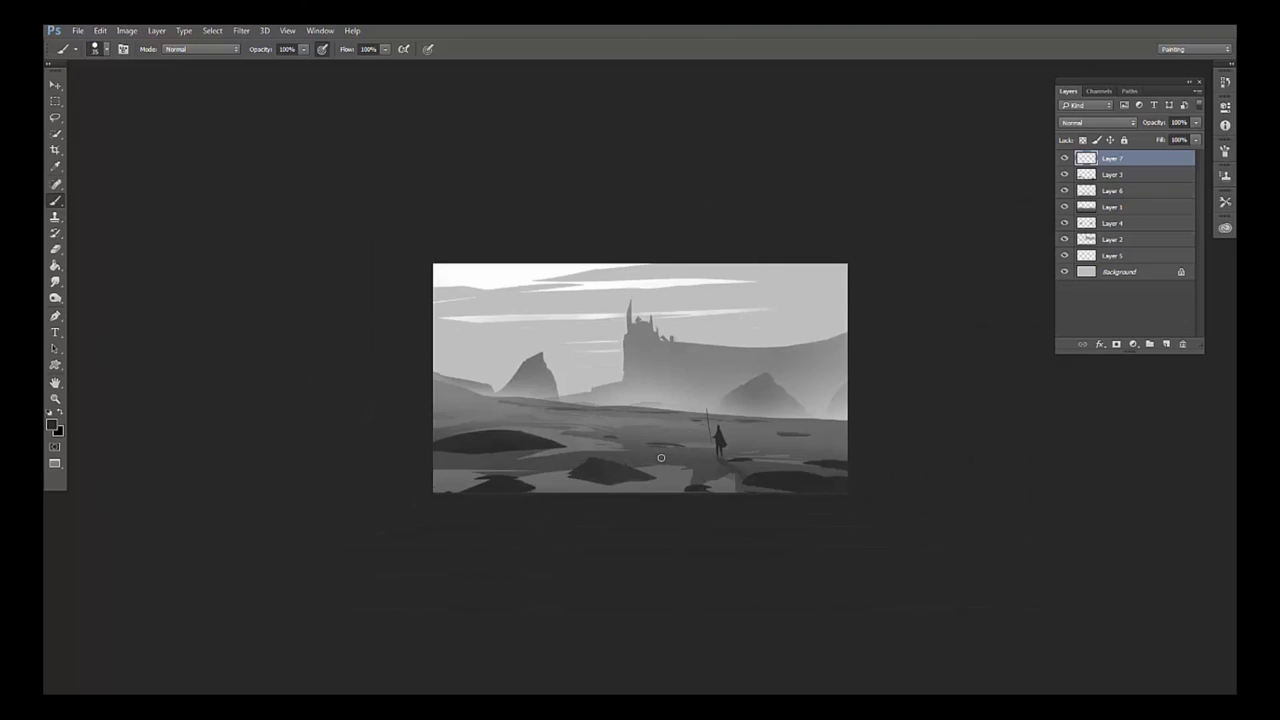
{"action": "key", "text": "ctrl+plus"}
{"action": "key", "text": "f"}
{"action": "key", "text": "f"}
{"action": "key", "text": "f"}
{"action": "key", "text": "f"}
{"action": "key", "text": "ctrl+minus"}
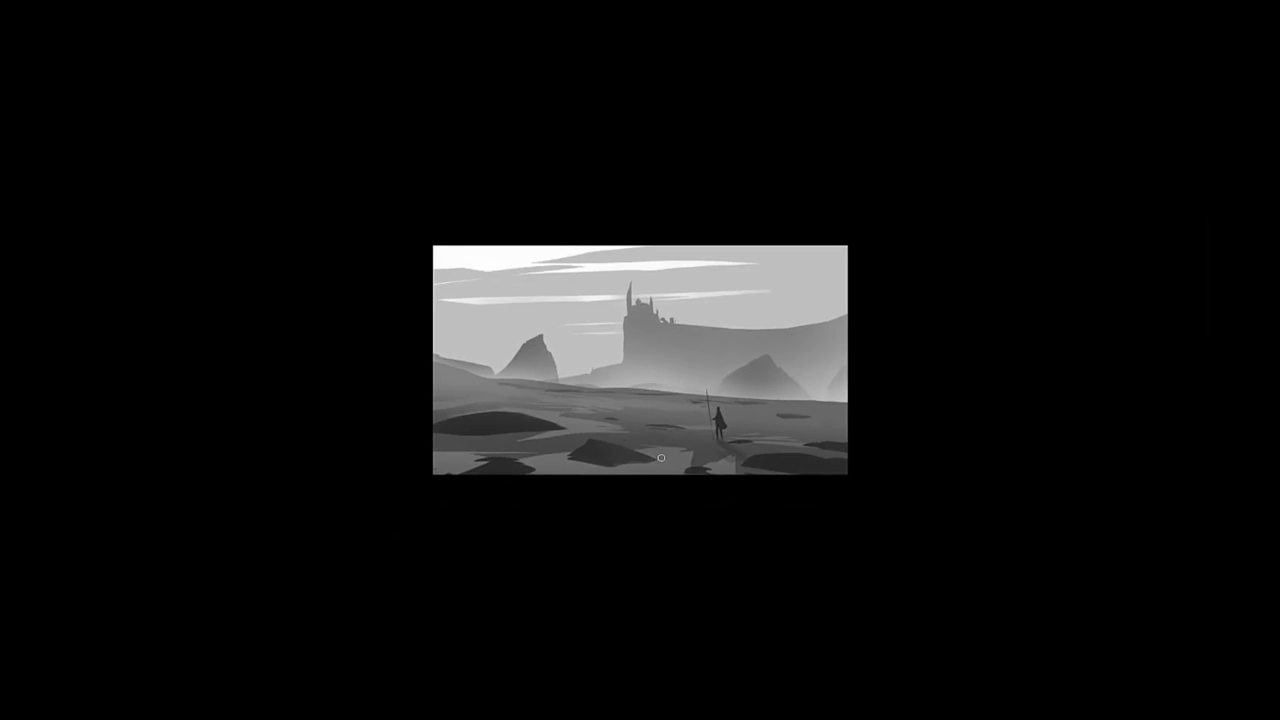
{"action": "key", "text": "ctrl+plus"}
{"action": "key", "text": "ctrl+plus"}
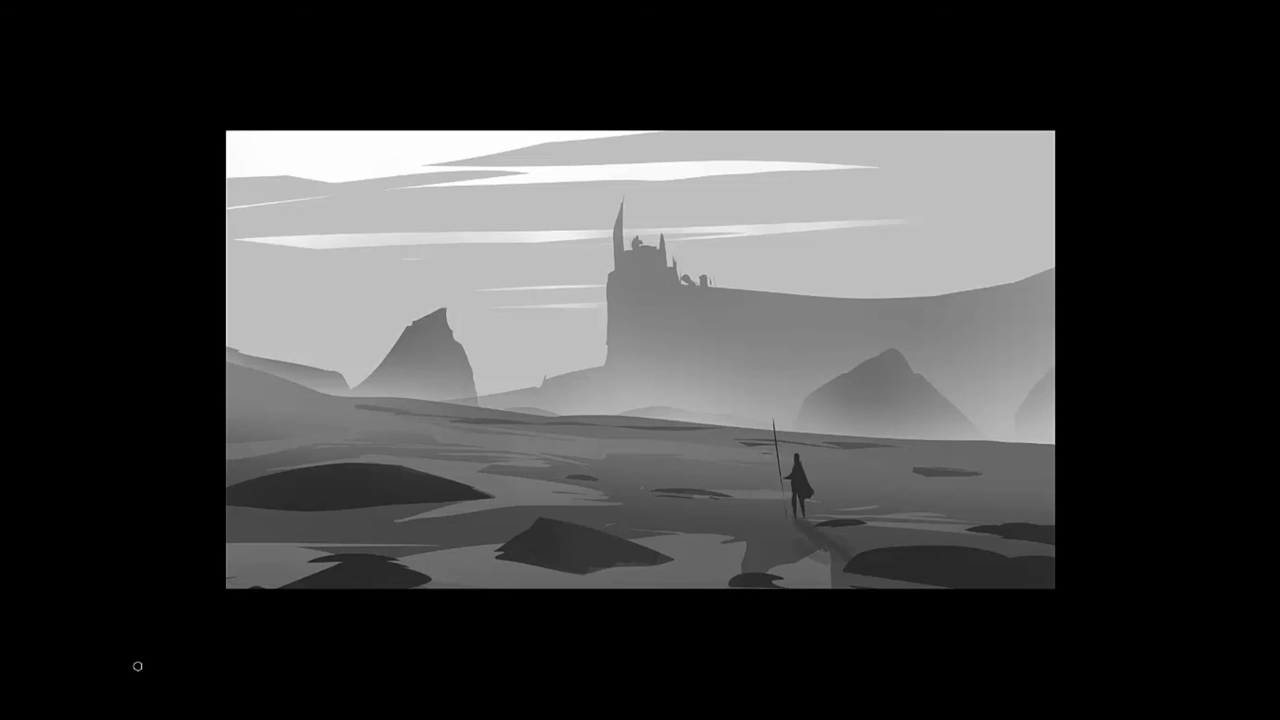
{"action": "key", "text": "f"}
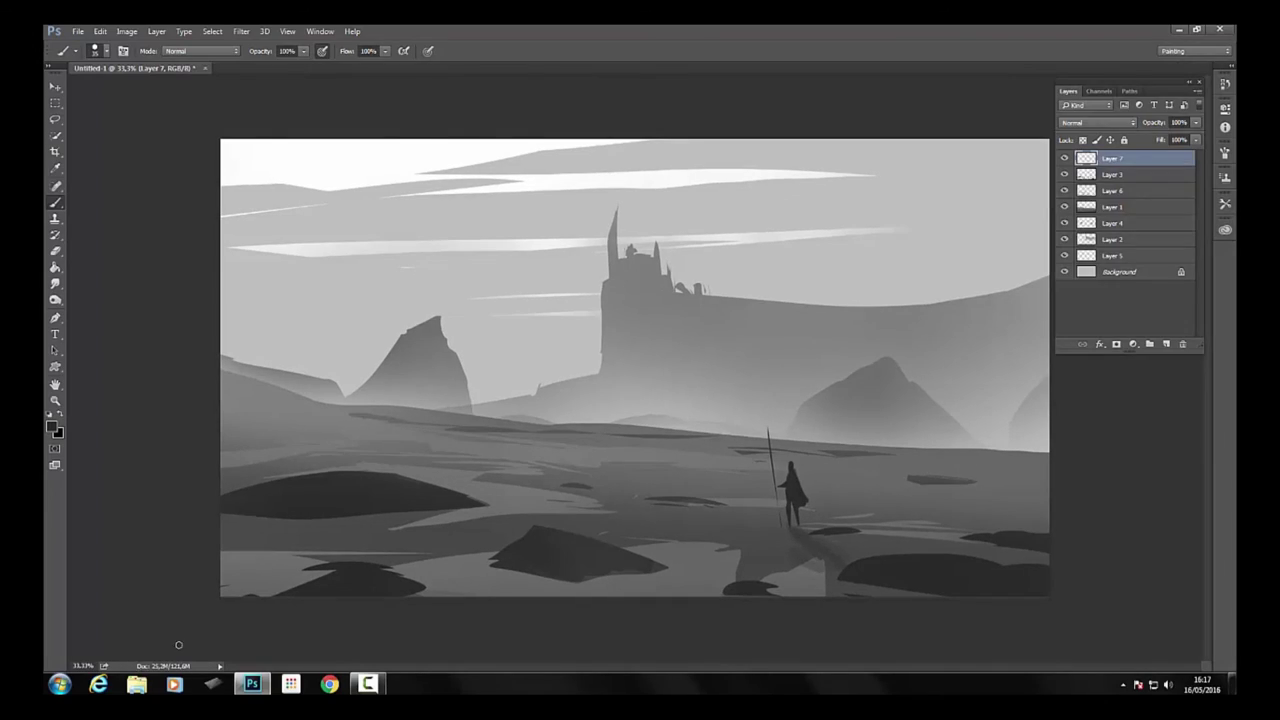